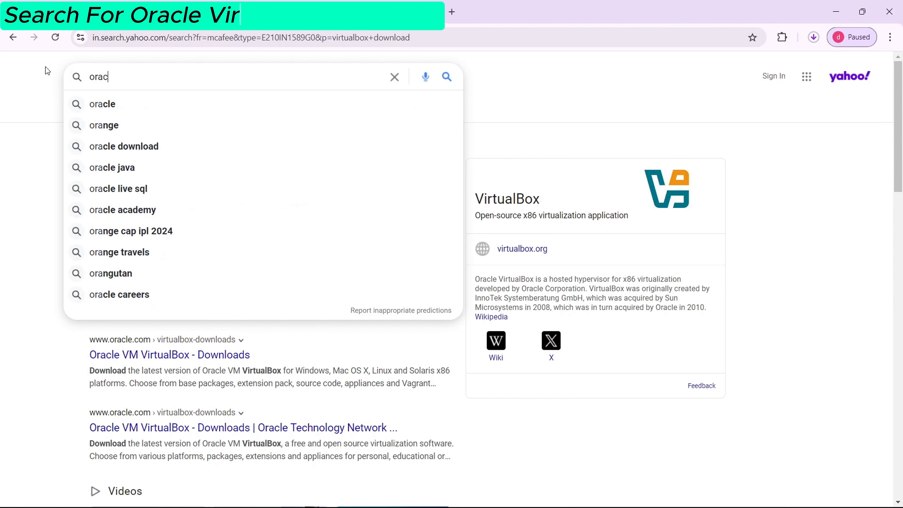
Search the web for "oracle virtualbox download"
text(rtual le)
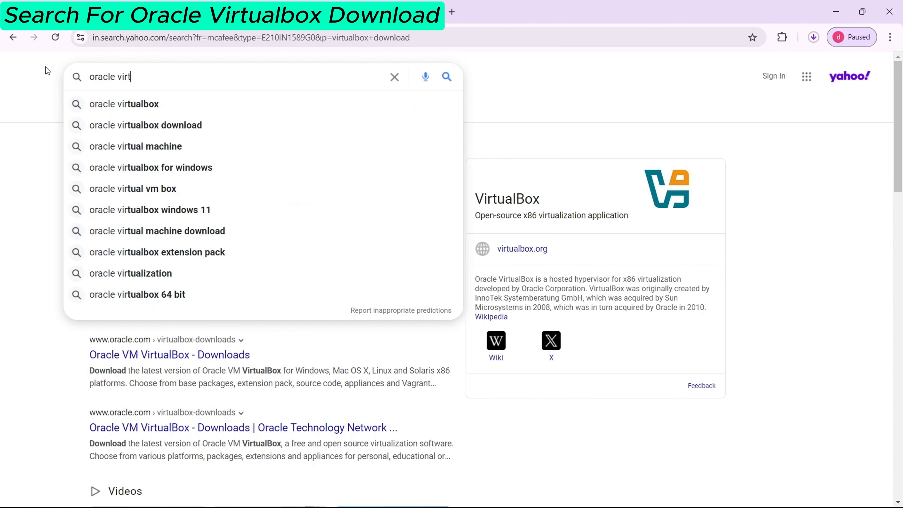
text(a)
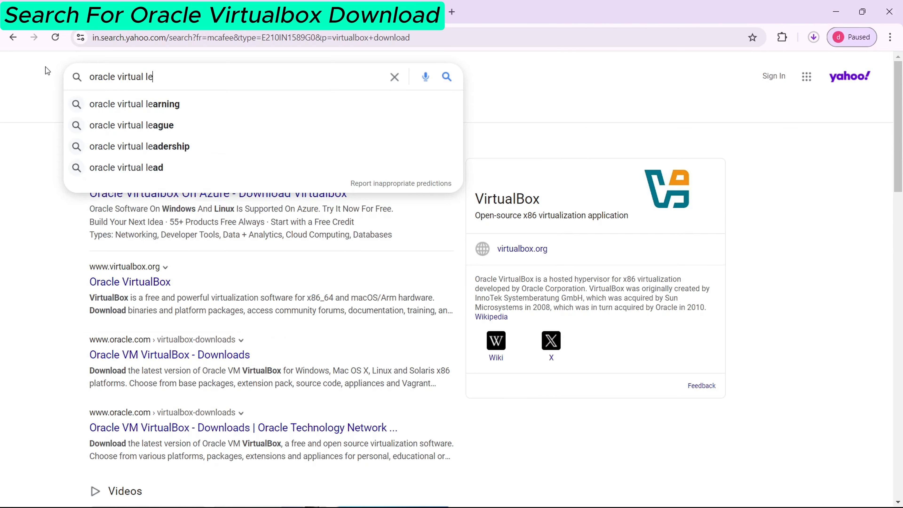
key(BackSpace)
key(BackSpace)
key(BackSpace)
text(box download)
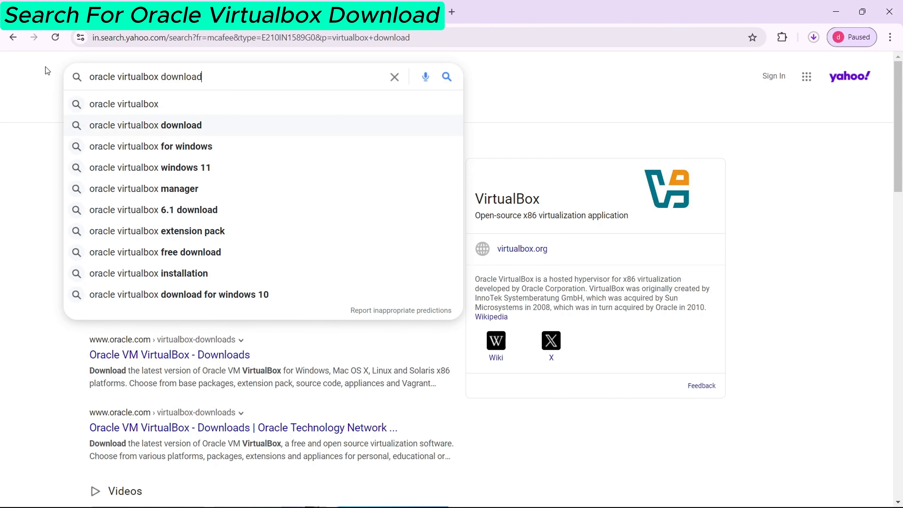
key(Return)
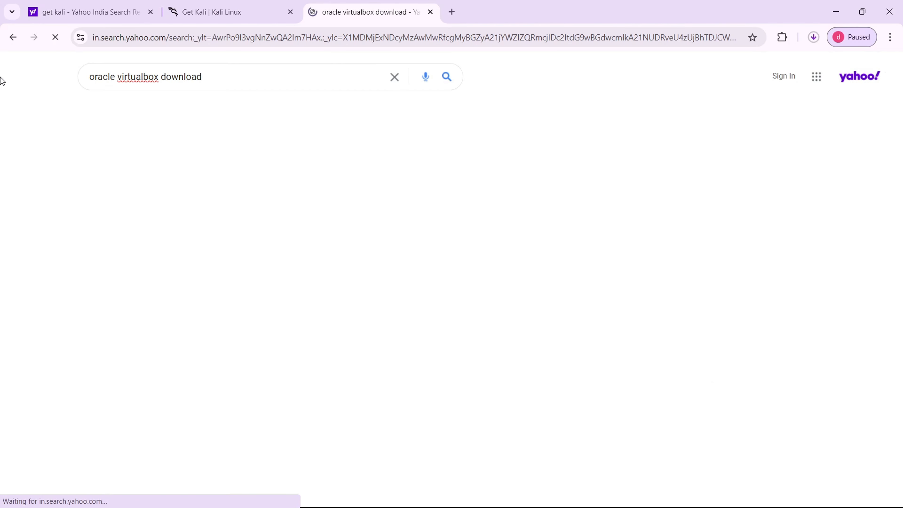
Open the Oracle VM VirtualBox downloads page and download the 7.0.20 Windows Installer, declining the country-site redirect
click(177, 173)
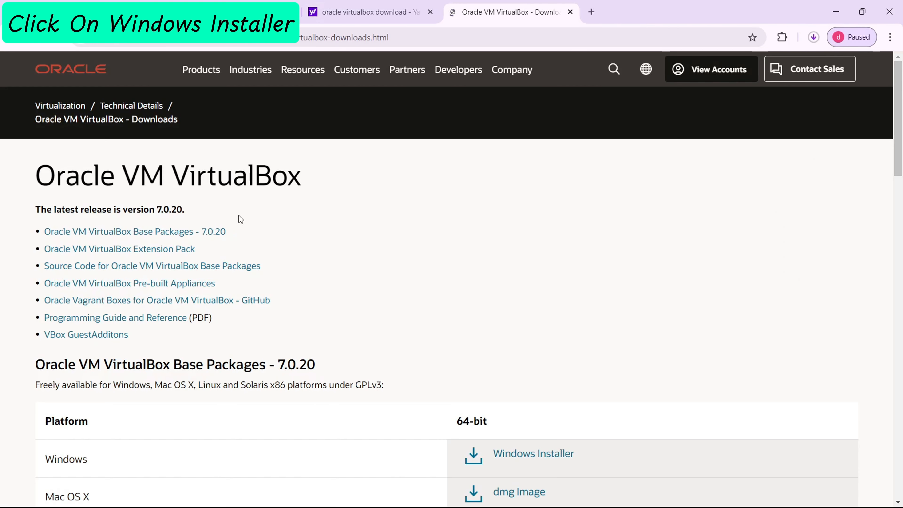
scroll(238, 215, down, 5)
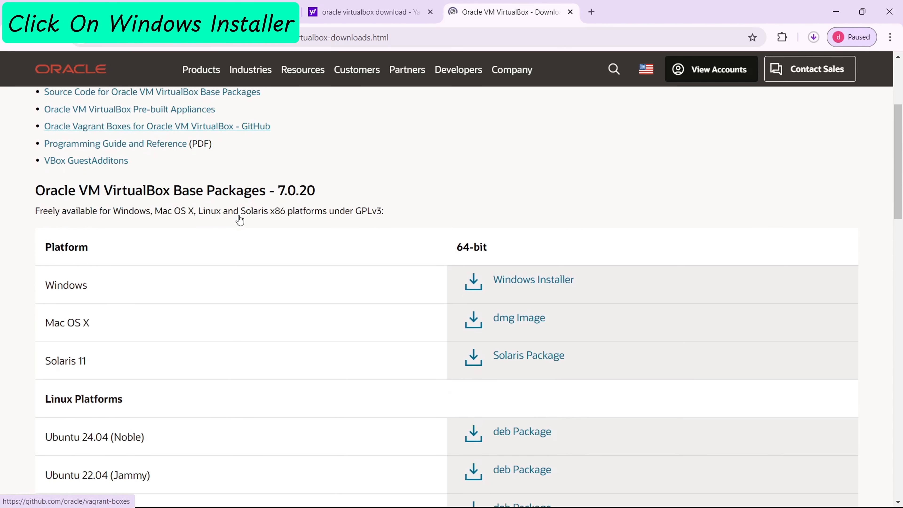
click(510, 276)
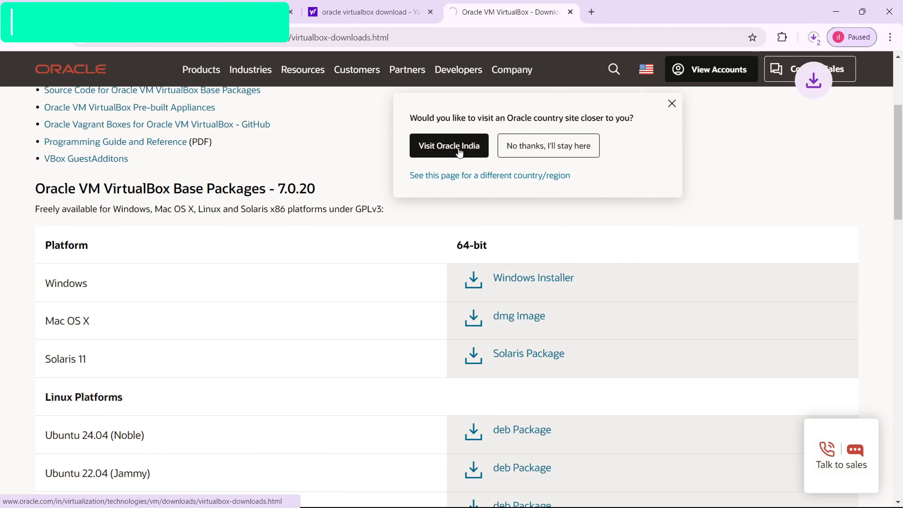
click(535, 146)
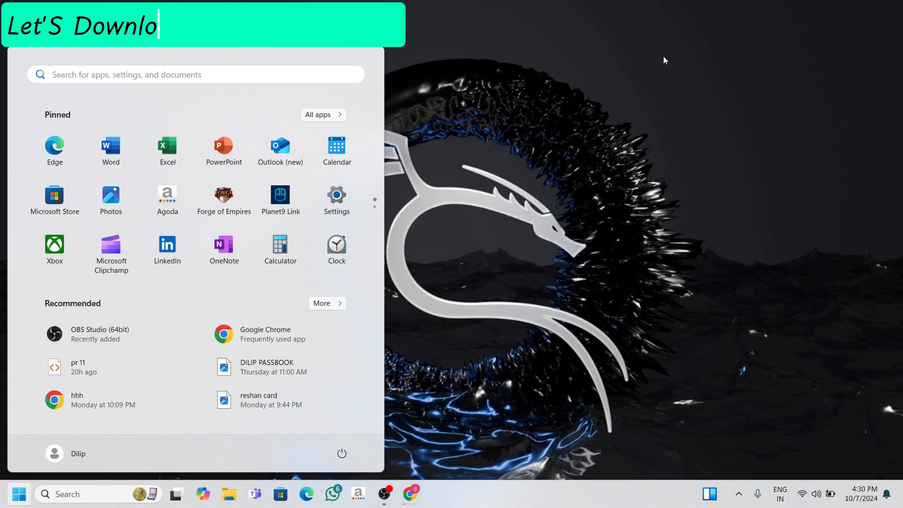
Launch Google Chrome from Windows search and open the second user profile
text(o)
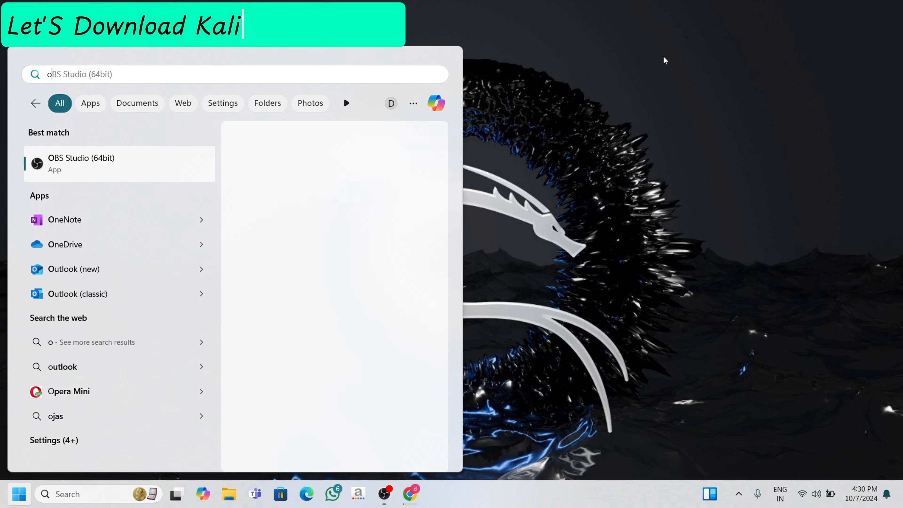
key(BackSpace)
text(chrom)
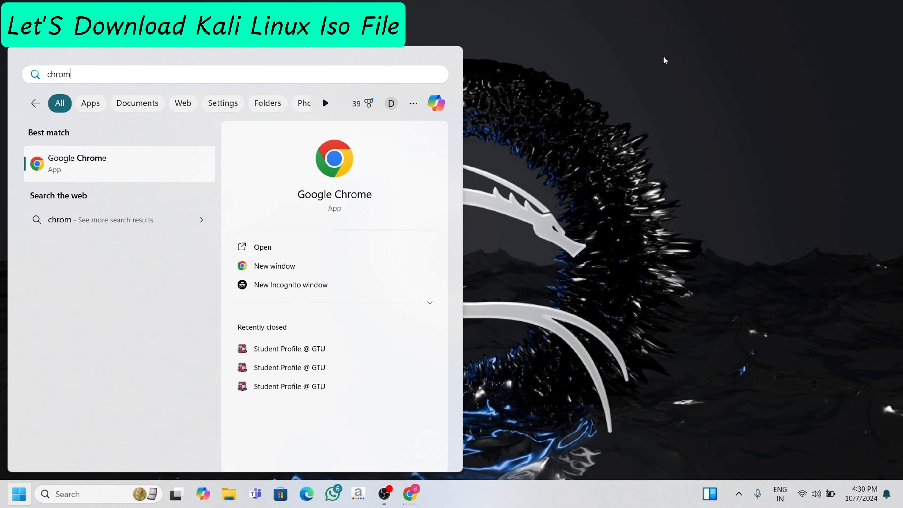
key(Return)
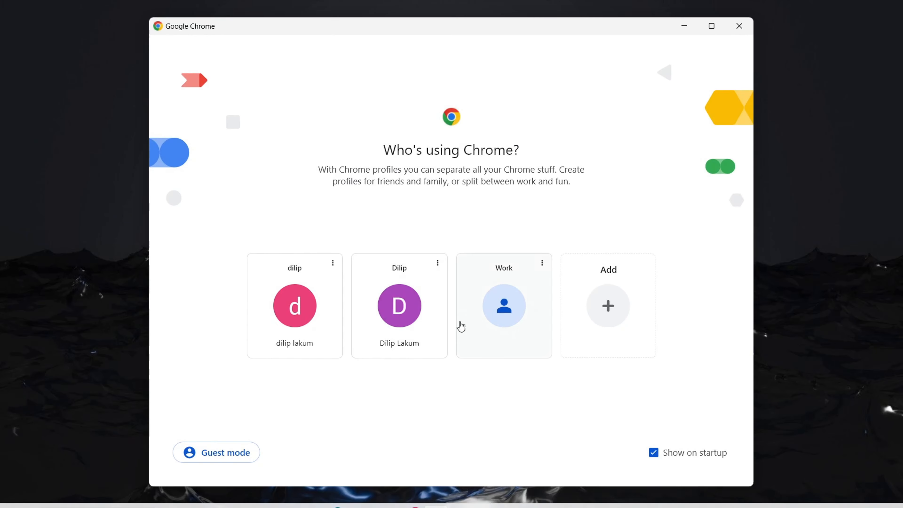
click(426, 336)
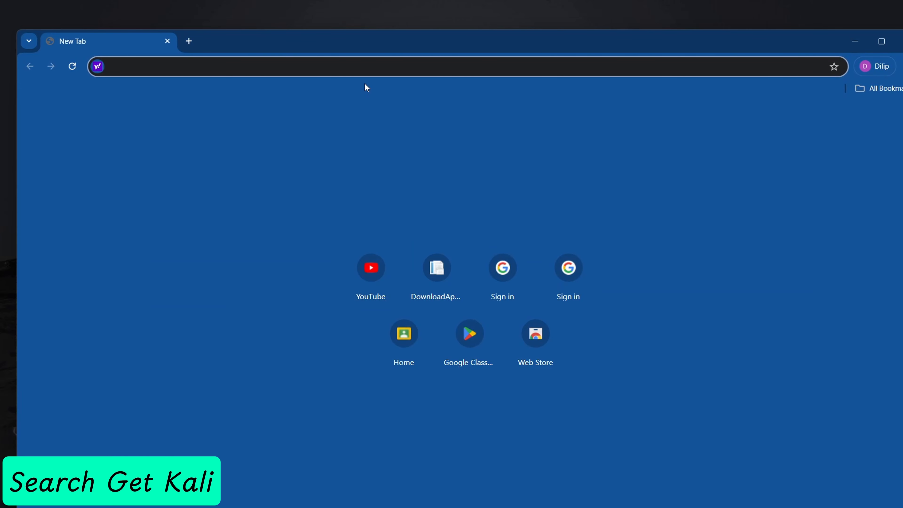
Search for "Get Kali" and open the Get Kali | Kali Linux page from the results
text(Get )
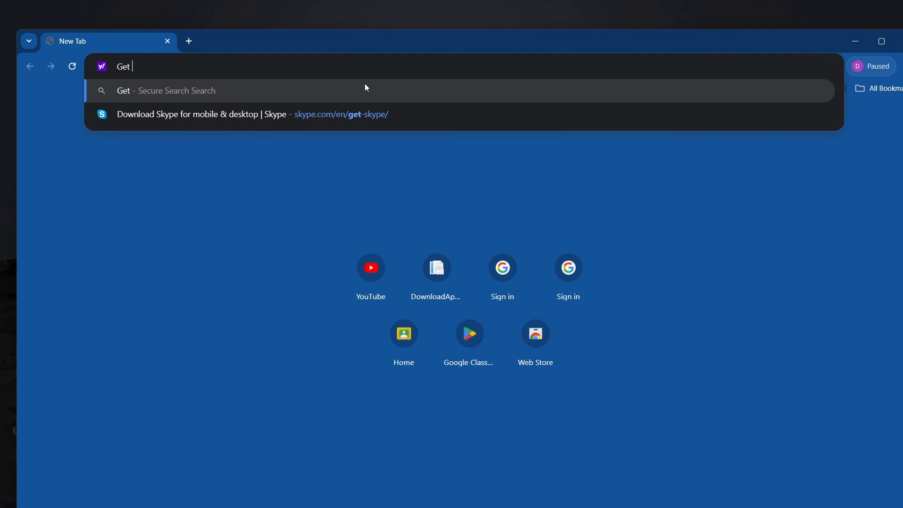
text(Kali)
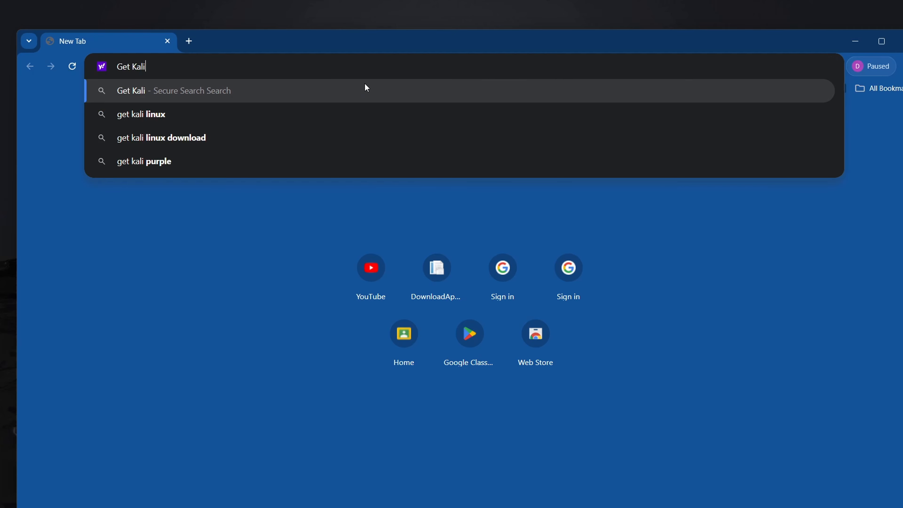
key(Return)
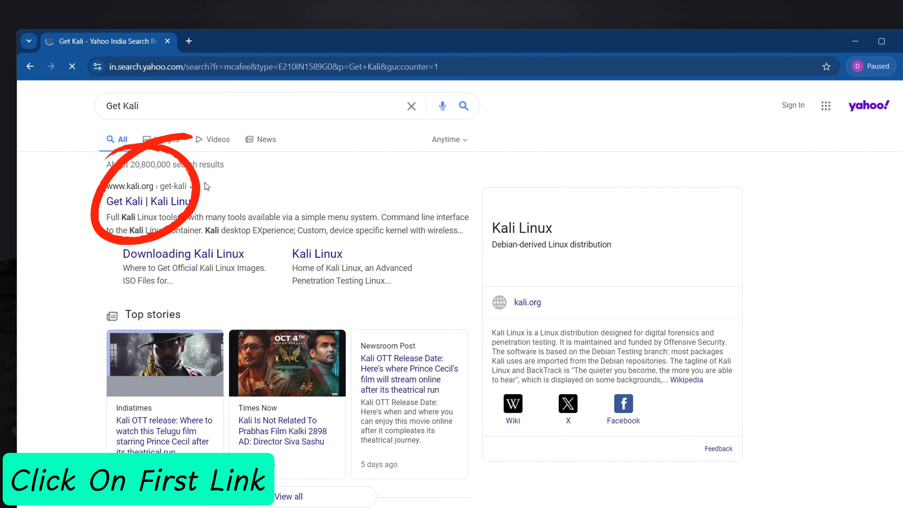
click(162, 202)
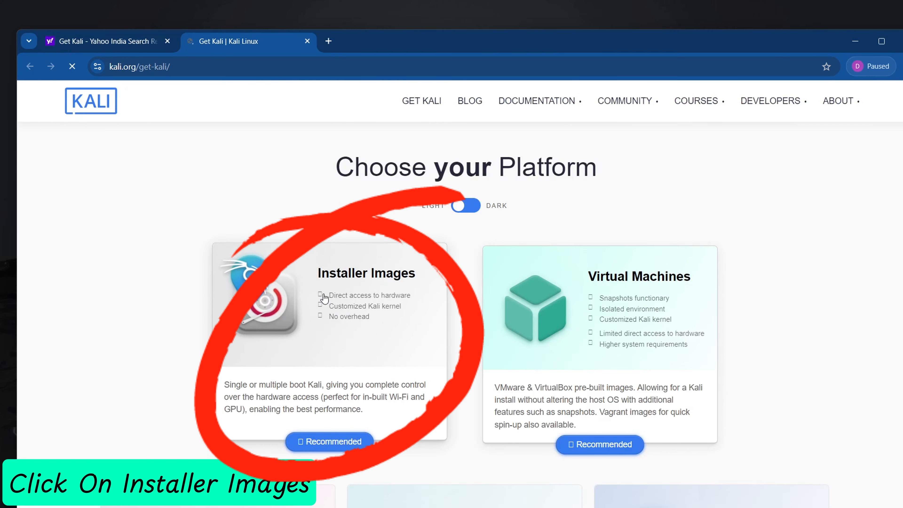
Open Installer Images and download the recommended 64-bit Kali Linux installer
click(341, 320)
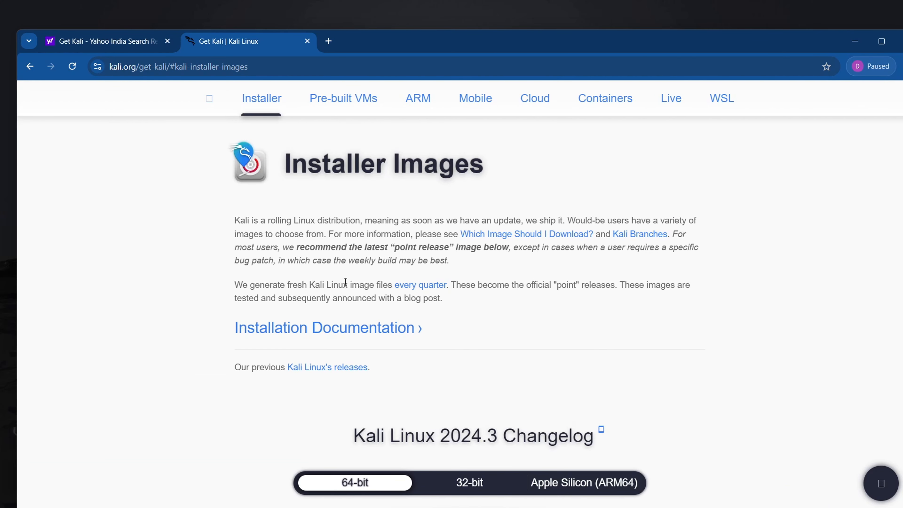
scroll(343, 284, down, 8)
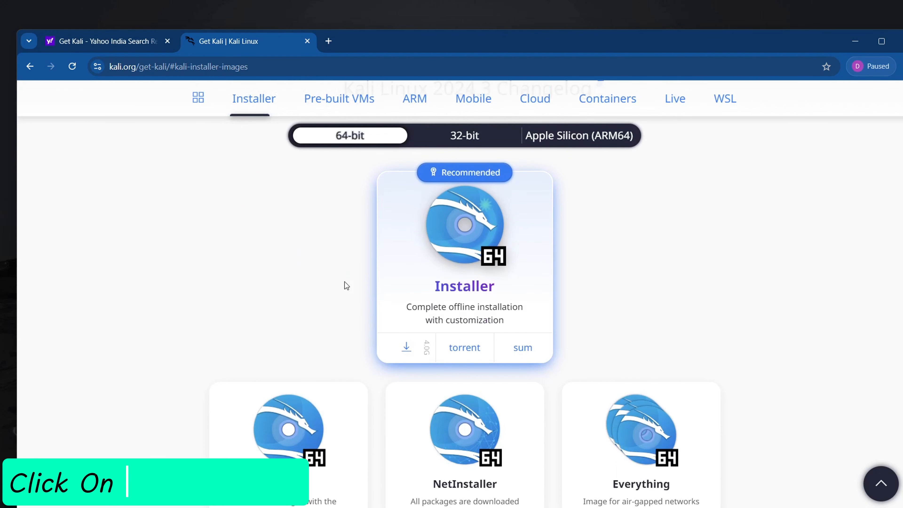
click(399, 353)
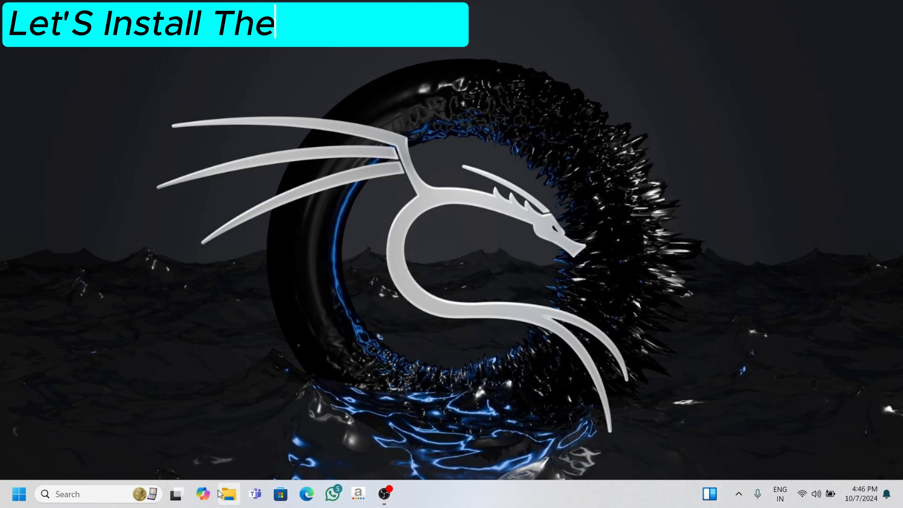
Open the Kali Linux folder on New Volume (D:) in File Explorer and run the VirtualBox-7.0.20-163906-Win installer
click(228, 494)
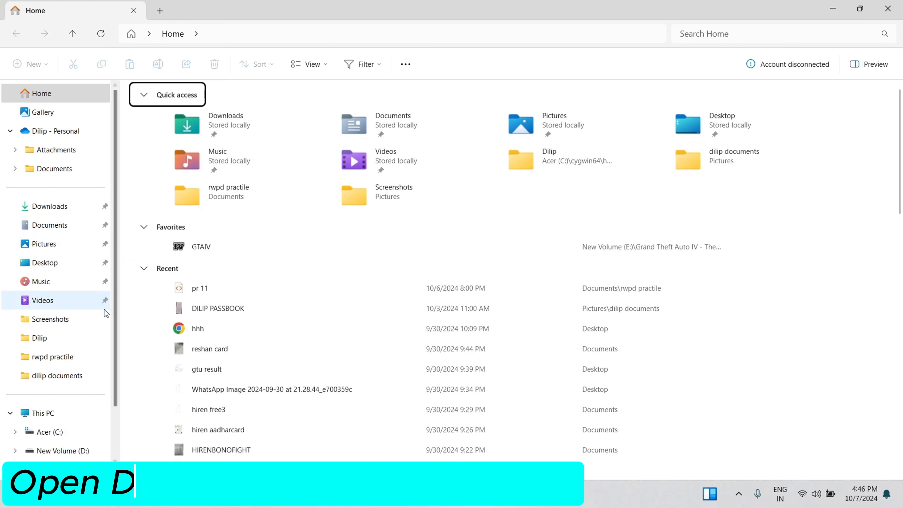
click(89, 413)
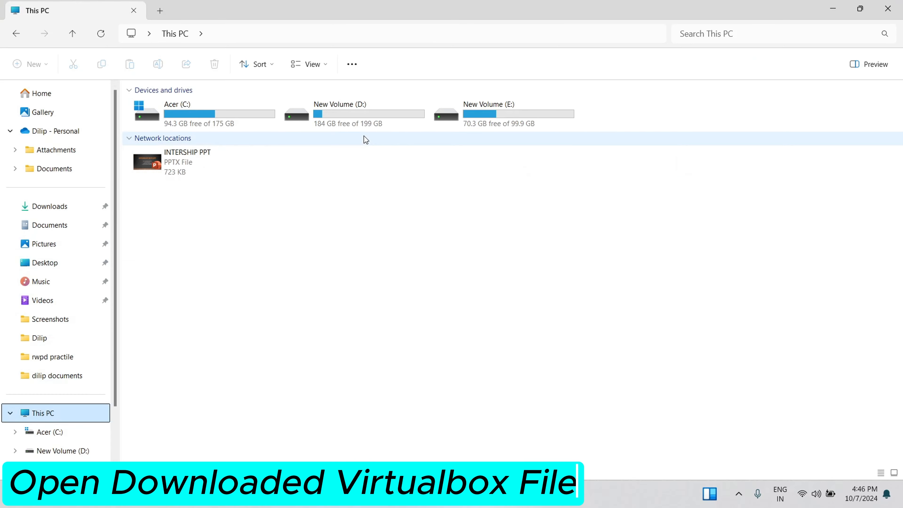
double_click(366, 117)
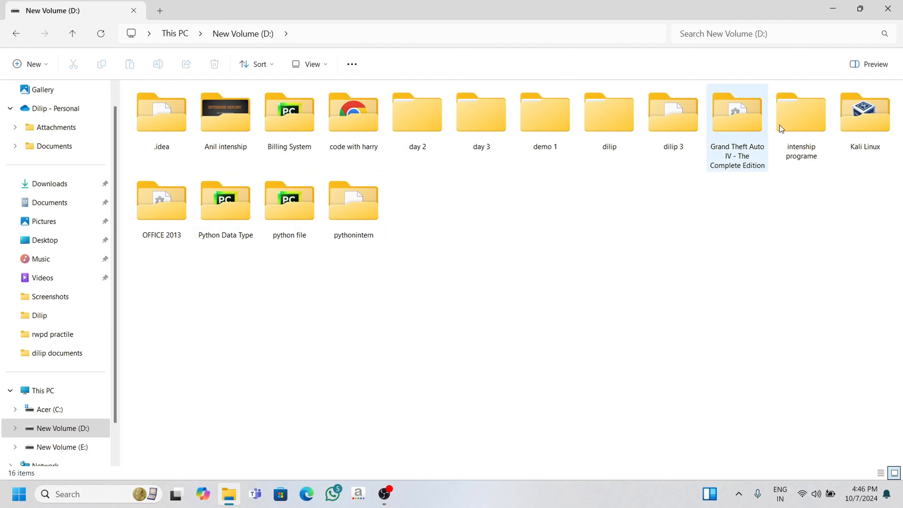
double_click(865, 116)
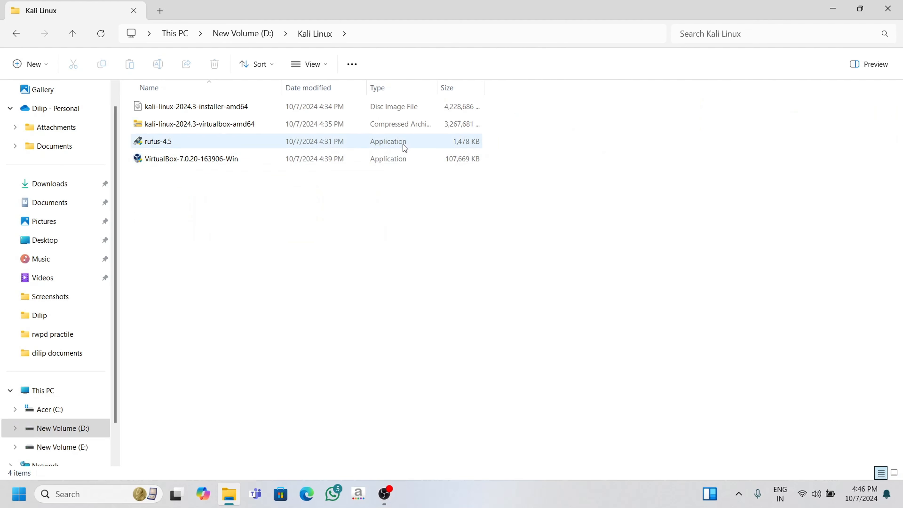
double_click(393, 156)
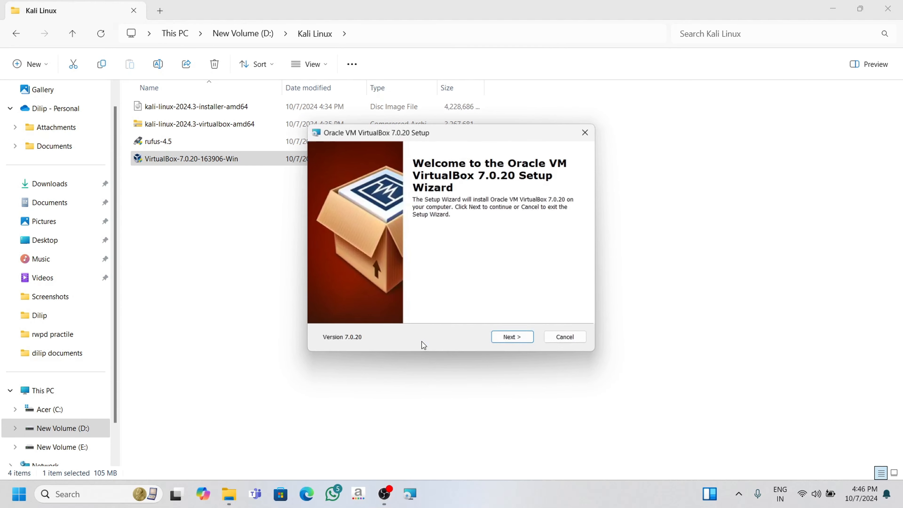
Complete the VirtualBox 7.0.20 setup wizard with default features and shortcuts, accepting the network interfaces warning, then install and finish
click(513, 338)
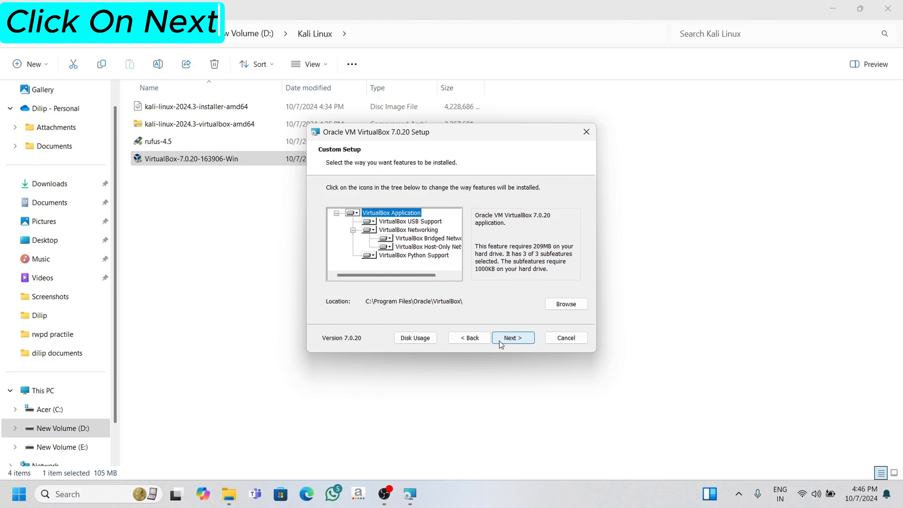
click(513, 337)
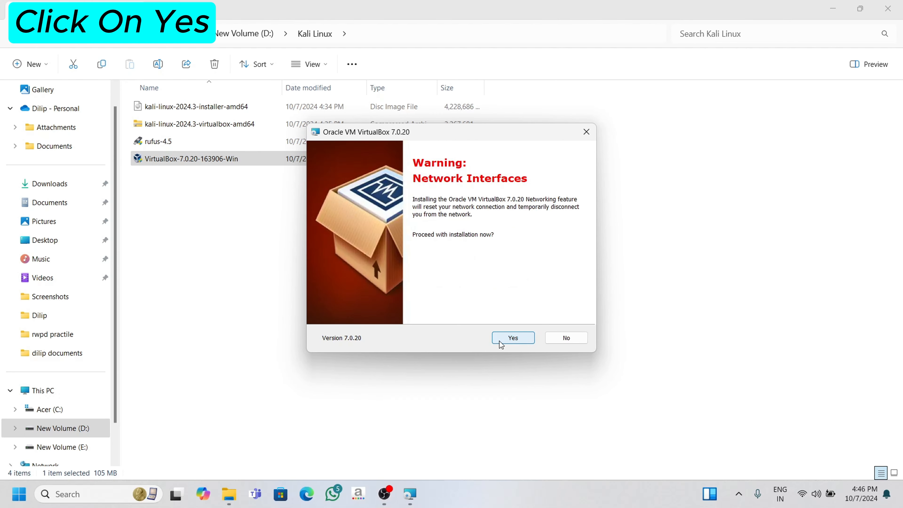
click(513, 337)
click(500, 341)
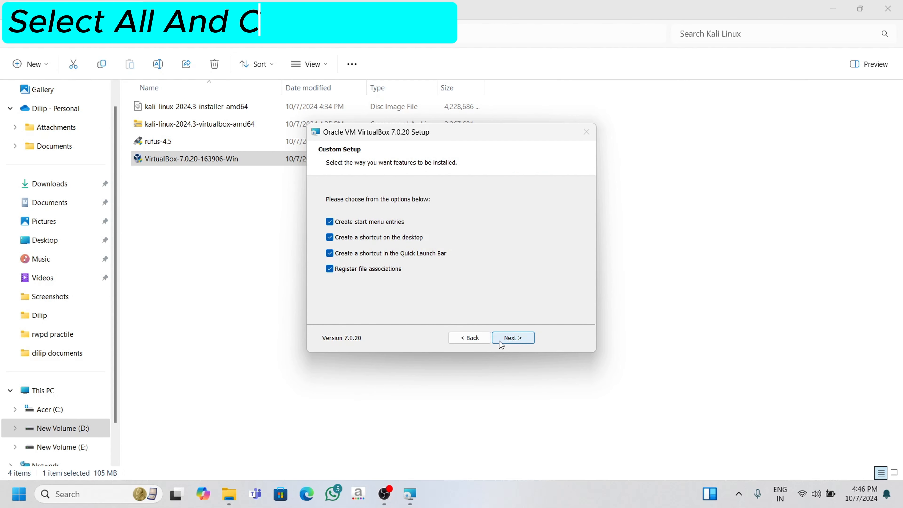
click(503, 340)
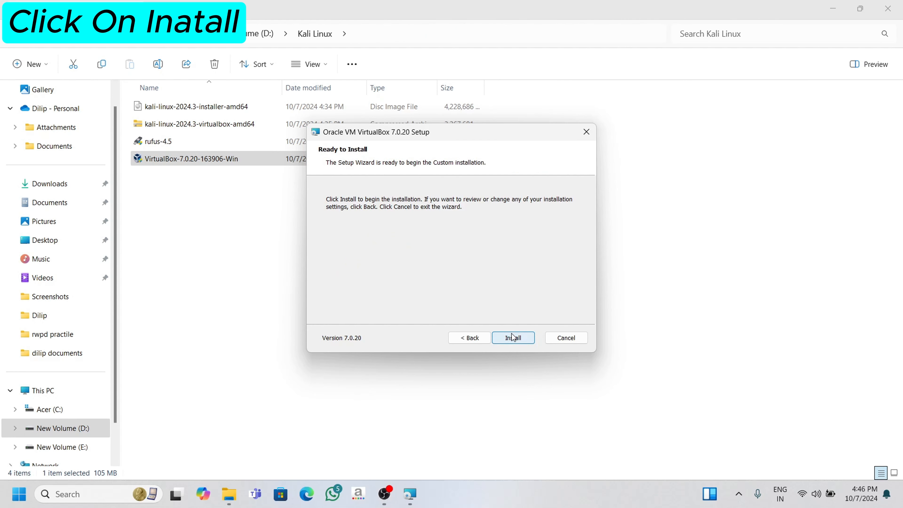
click(512, 336)
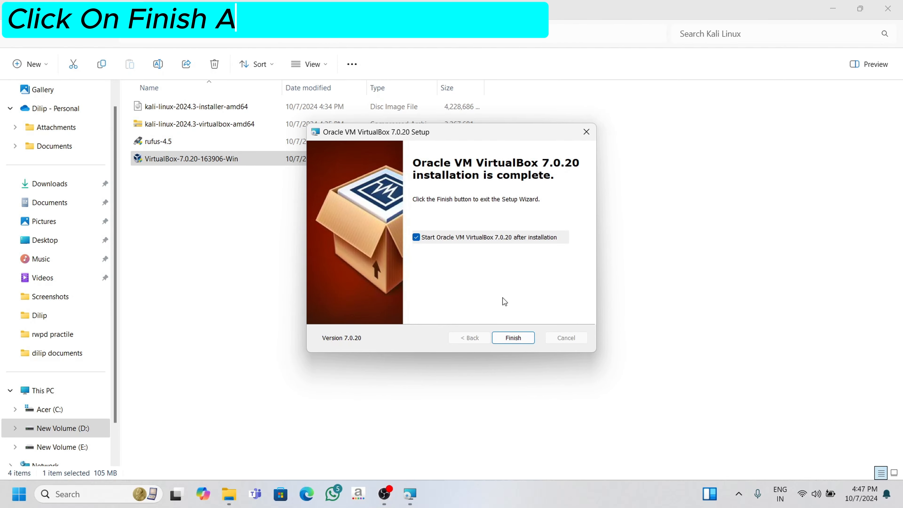
click(518, 339)
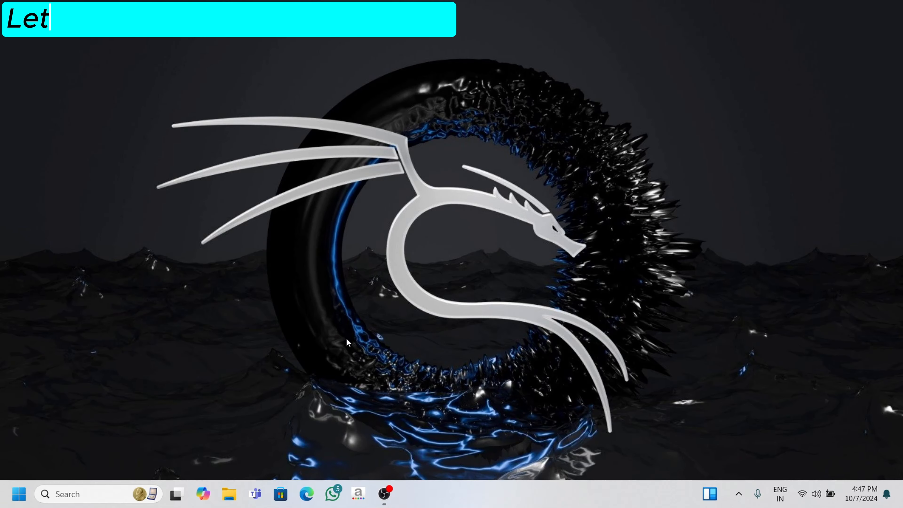
Launch Oracle VM VirtualBox from Windows search
click(103, 484)
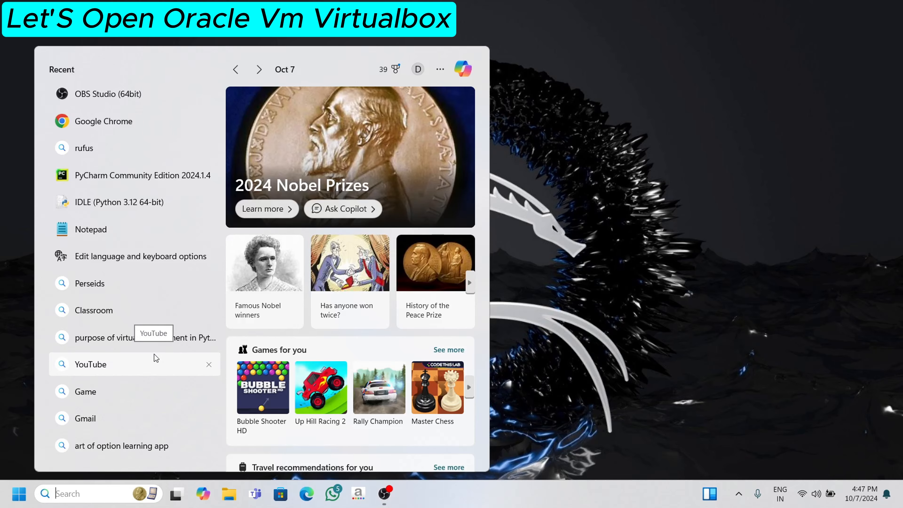
text(virt)
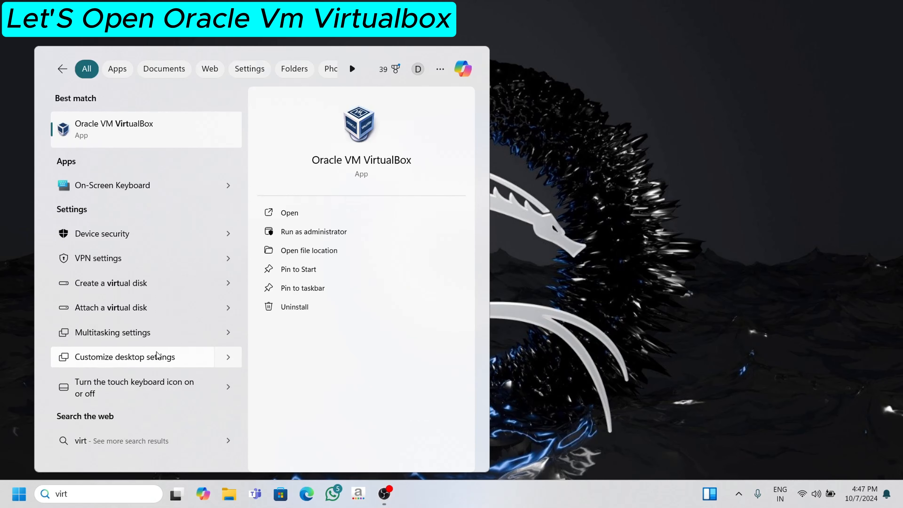
click(178, 142)
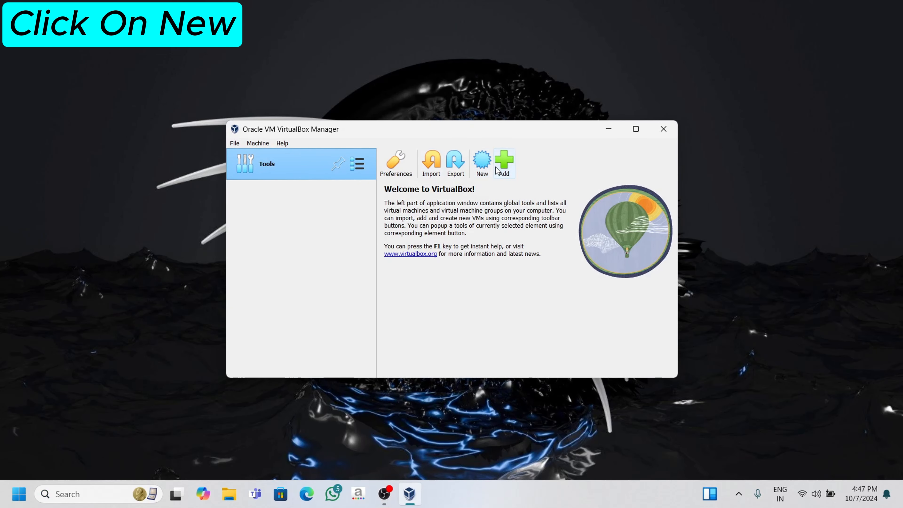
Start creating a new virtual machine and name it "Kali Linux"
click(484, 164)
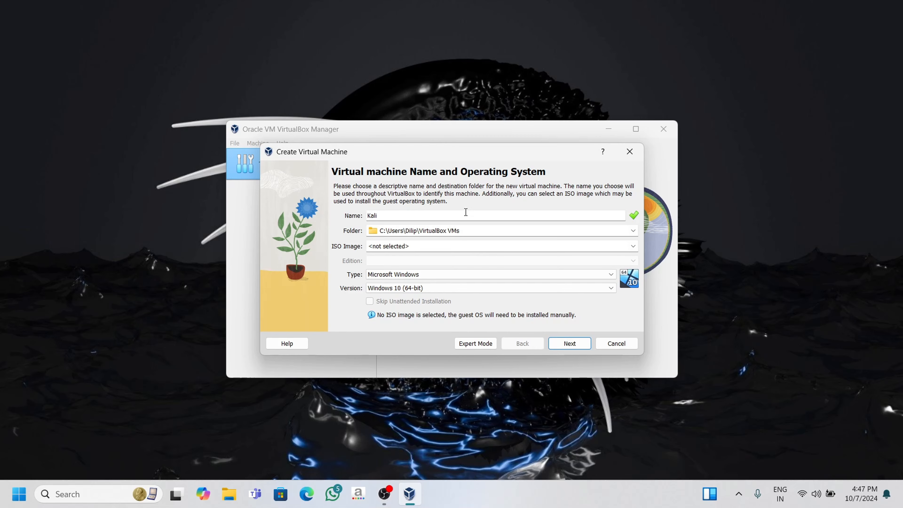
text(Kali Linux)
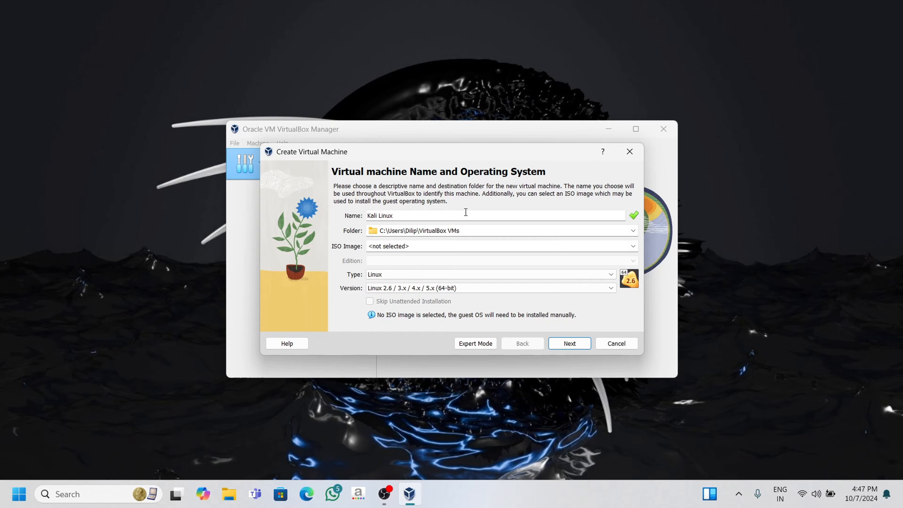
Set the virtual machine folder to the Kali Linux folder on New Volume (D:)
click(633, 230)
click(534, 252)
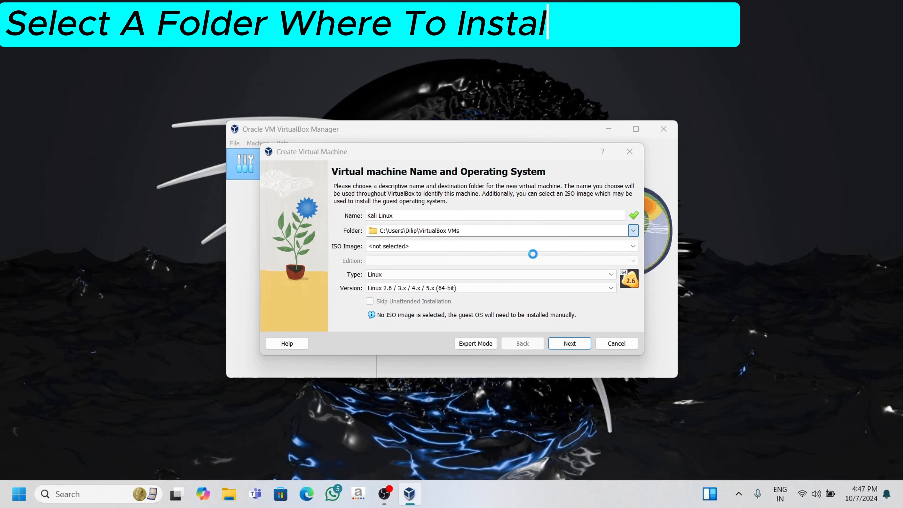
scroll(322, 303, down, 5)
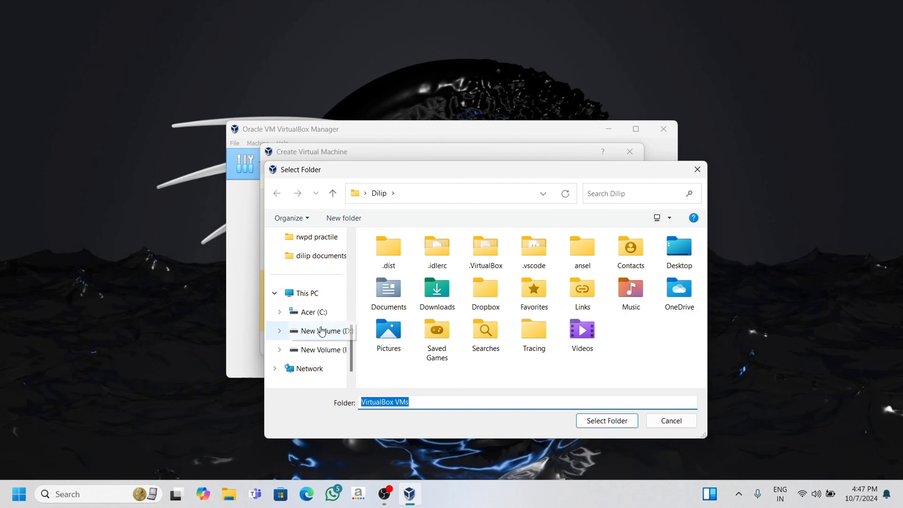
click(315, 290)
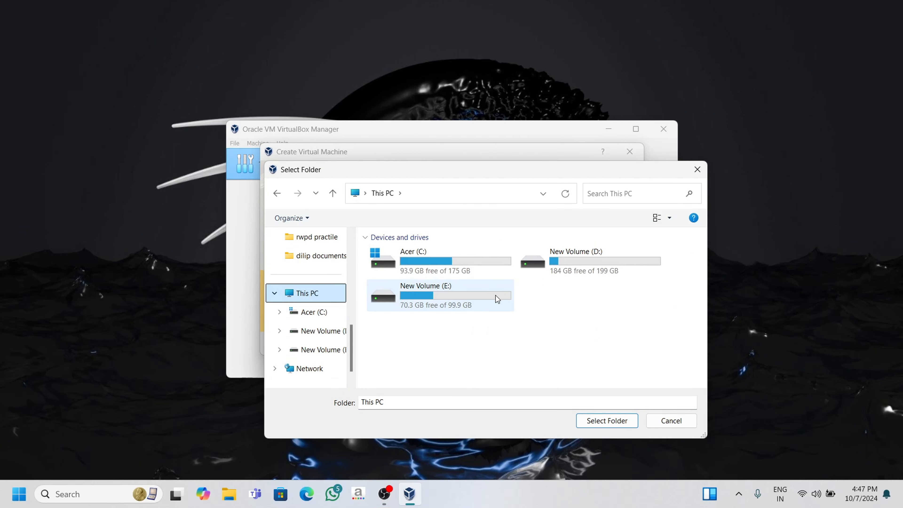
double_click(570, 272)
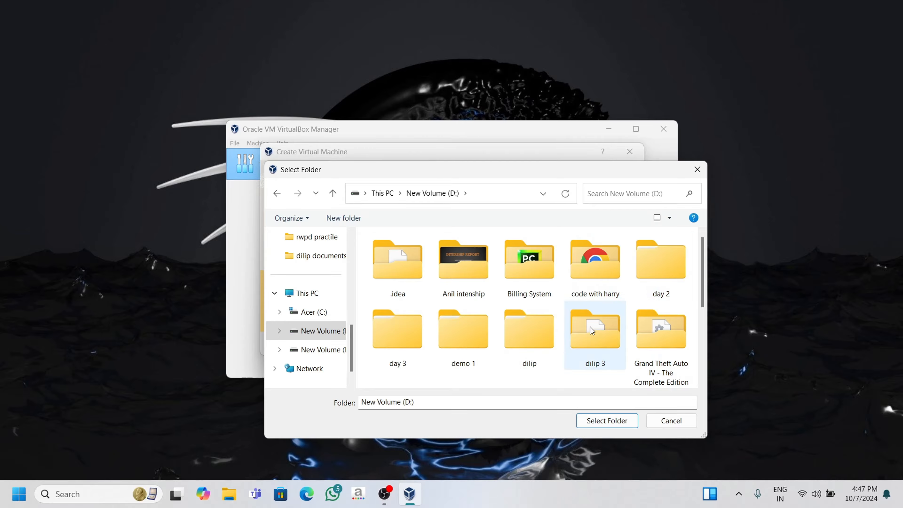
scroll(603, 321, down, 3)
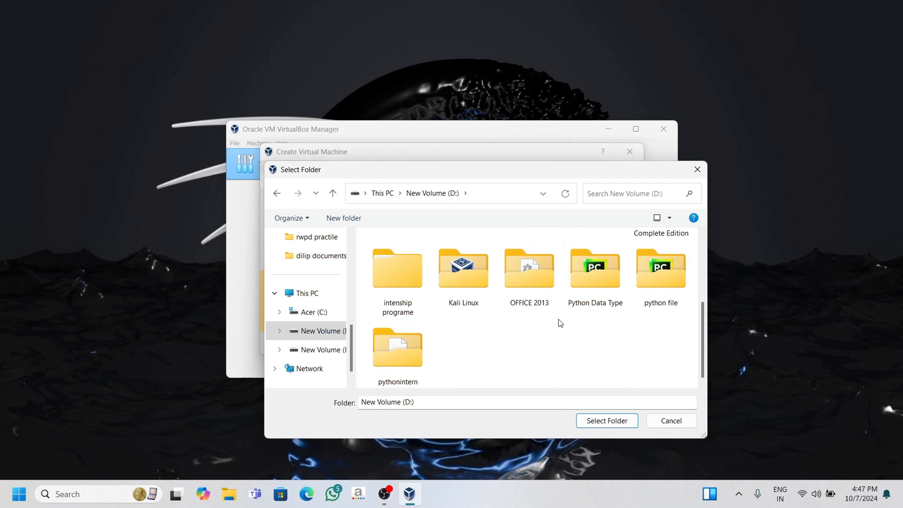
double_click(469, 293)
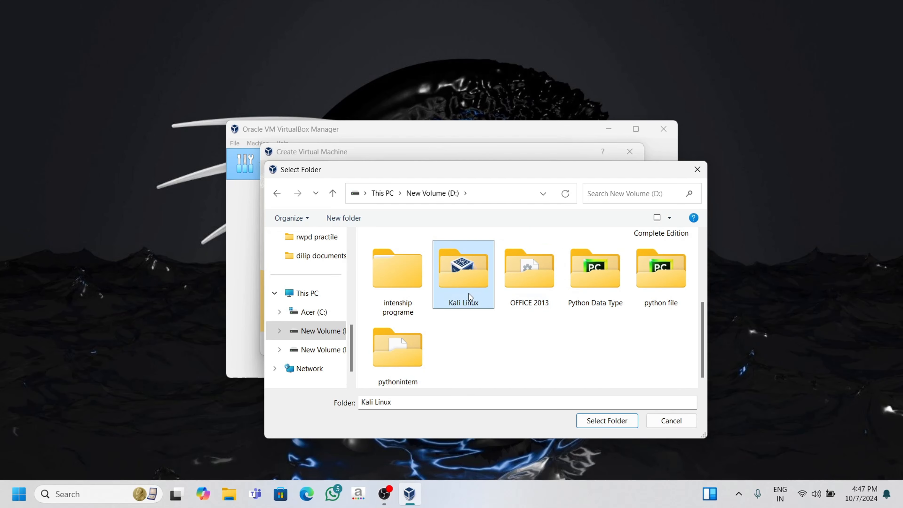
click(599, 422)
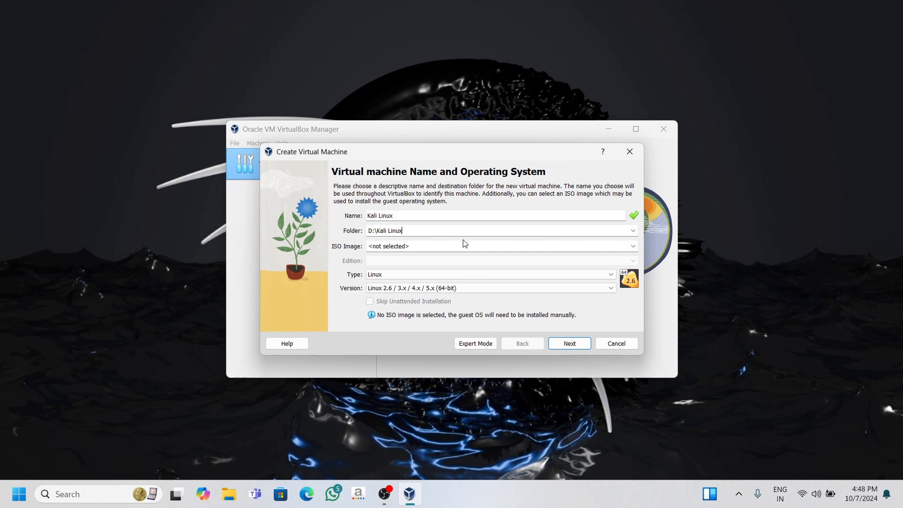
Choose kali-linux-2024.3-installer-amd64 from D:\Kali Linux as the ISO image
click(490, 248)
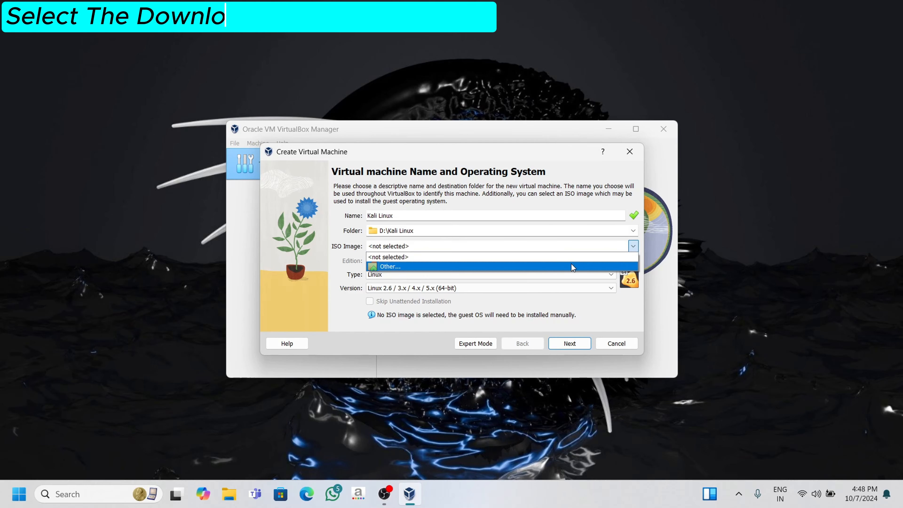
click(538, 266)
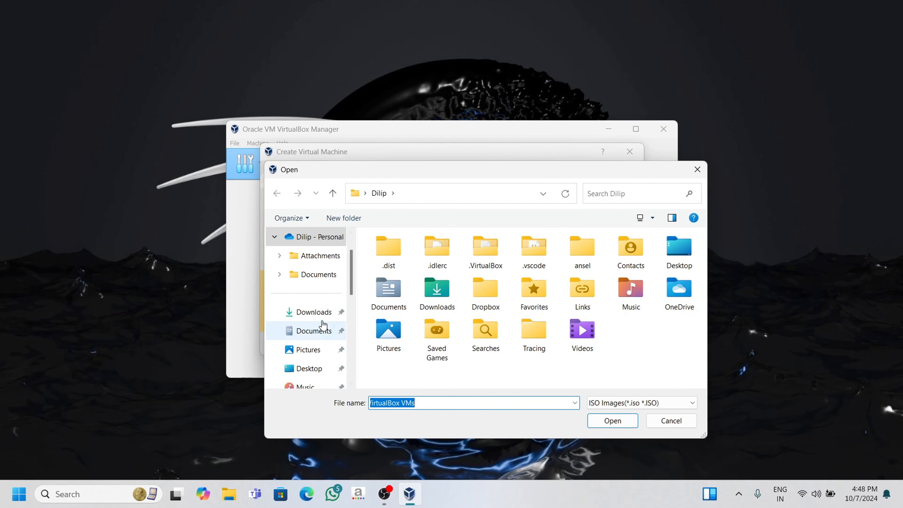
scroll(322, 325, down, 10)
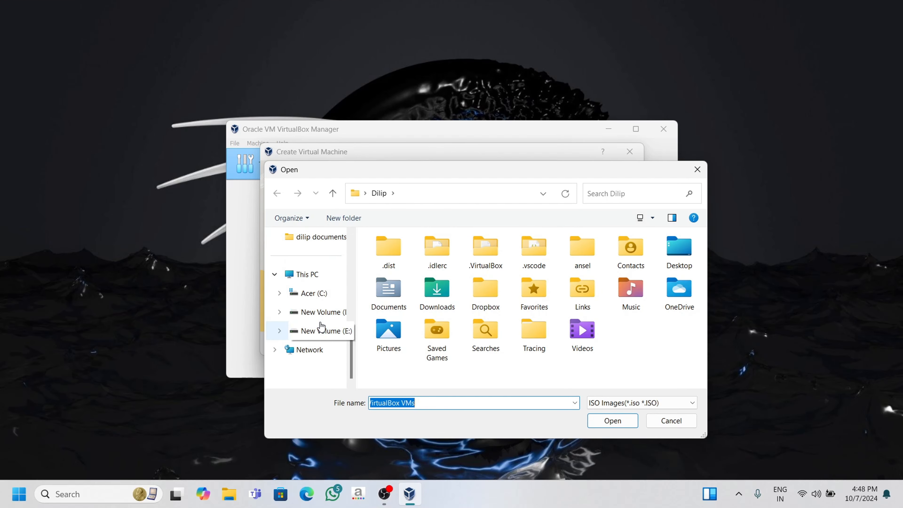
click(315, 276)
click(577, 270)
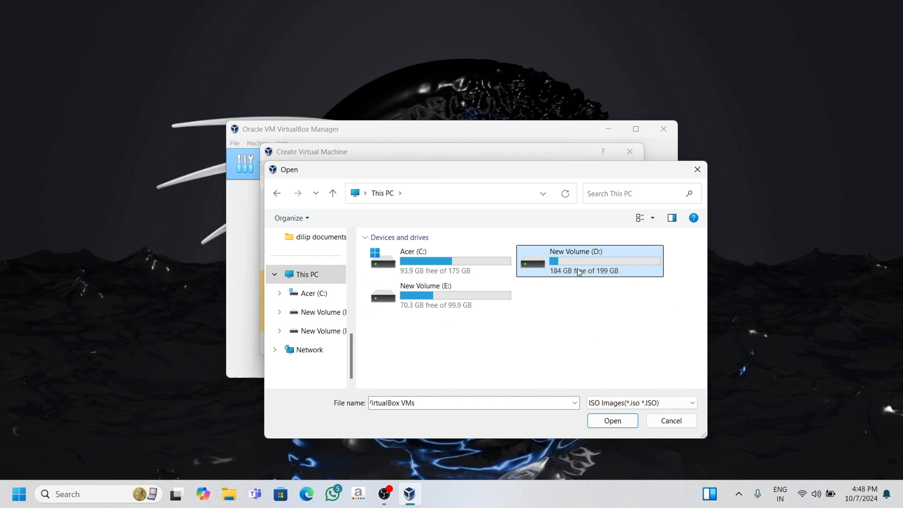
double_click(578, 271)
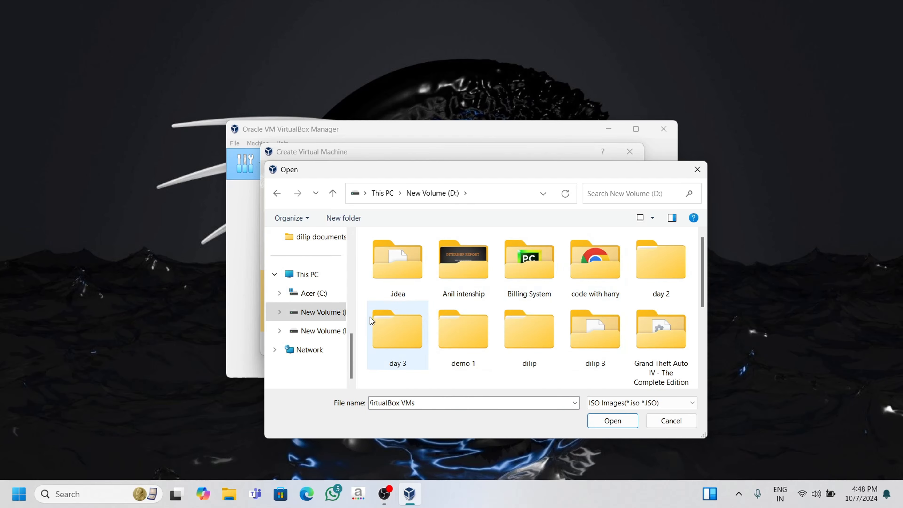
scroll(447, 308, down, 3)
click(463, 293)
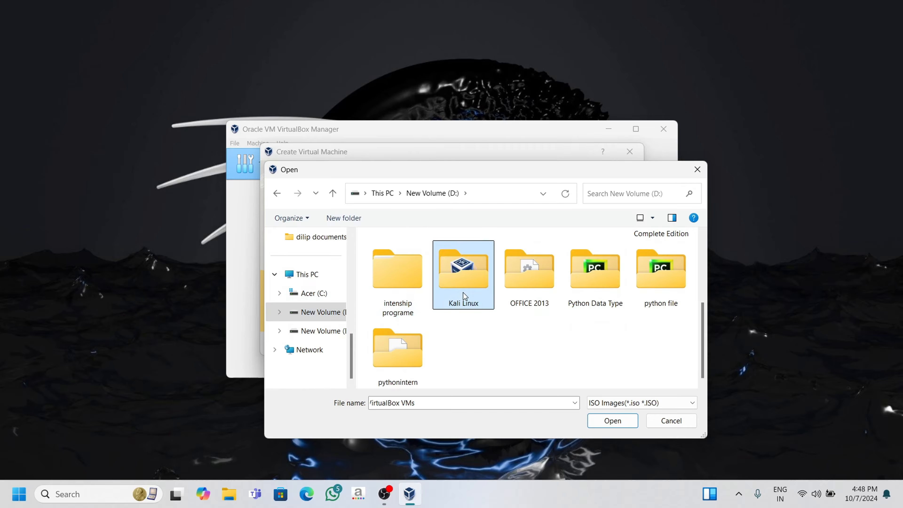
double_click(463, 292)
click(458, 254)
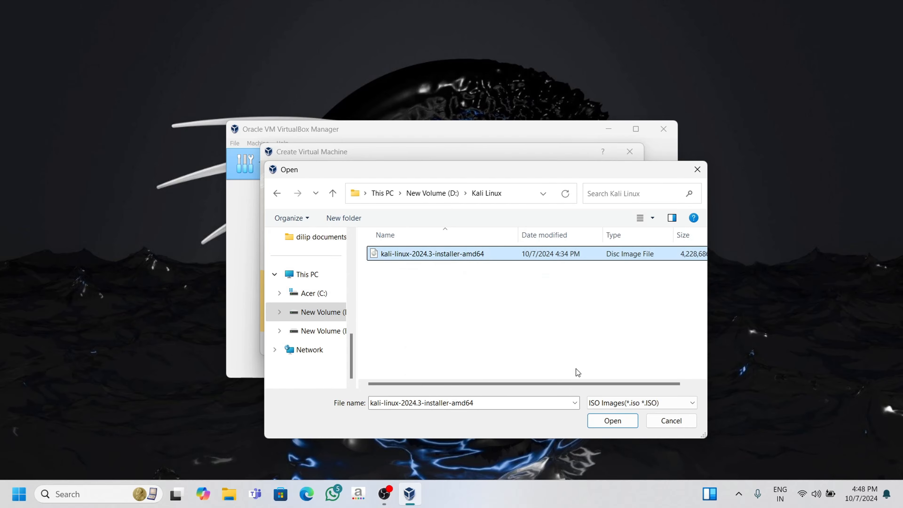
click(604, 425)
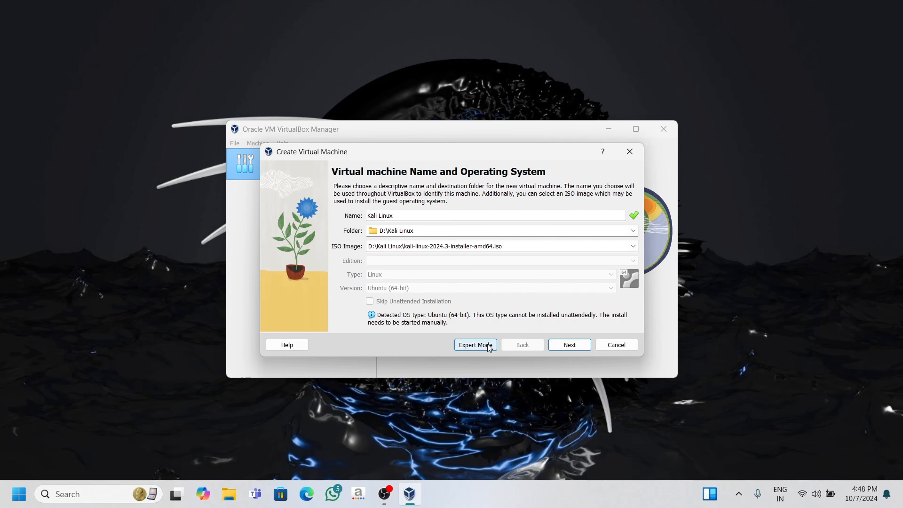
Move to the hardware settings, set processors to 4, enable EFI, and continue
click(556, 348)
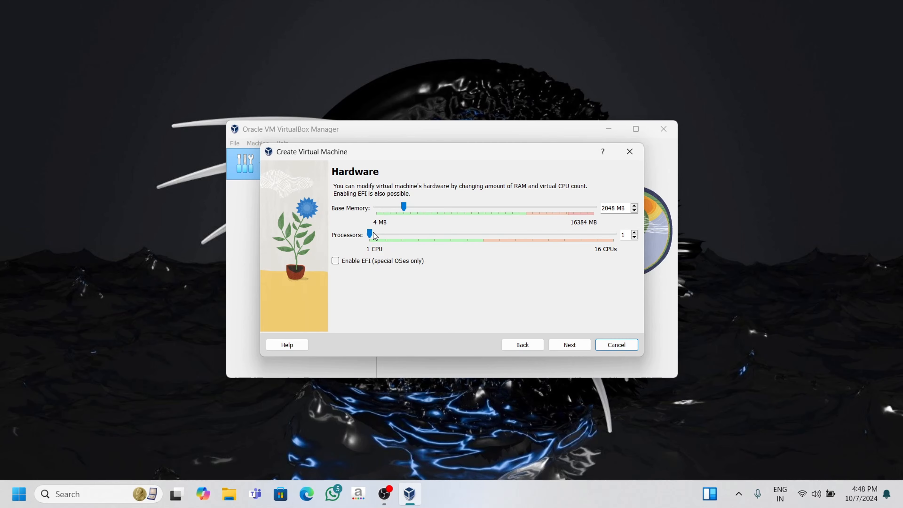
drag(370, 232, 419, 236)
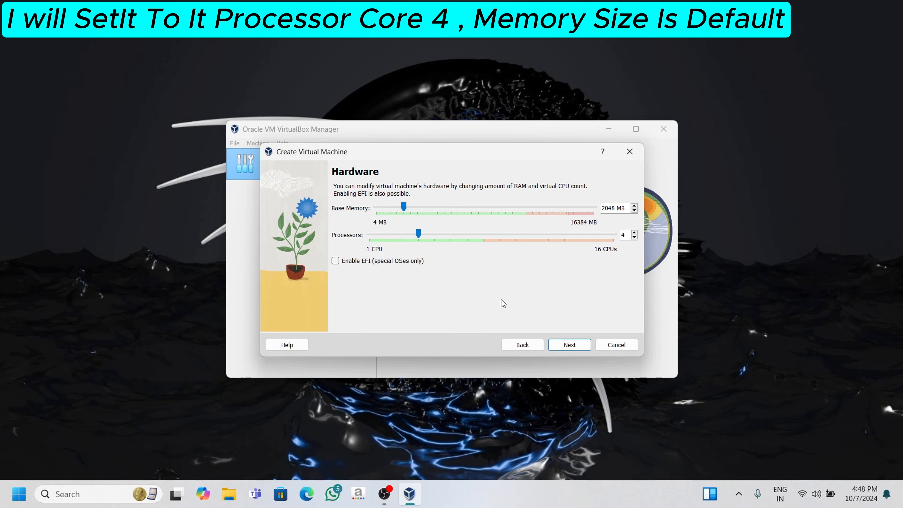
click(349, 260)
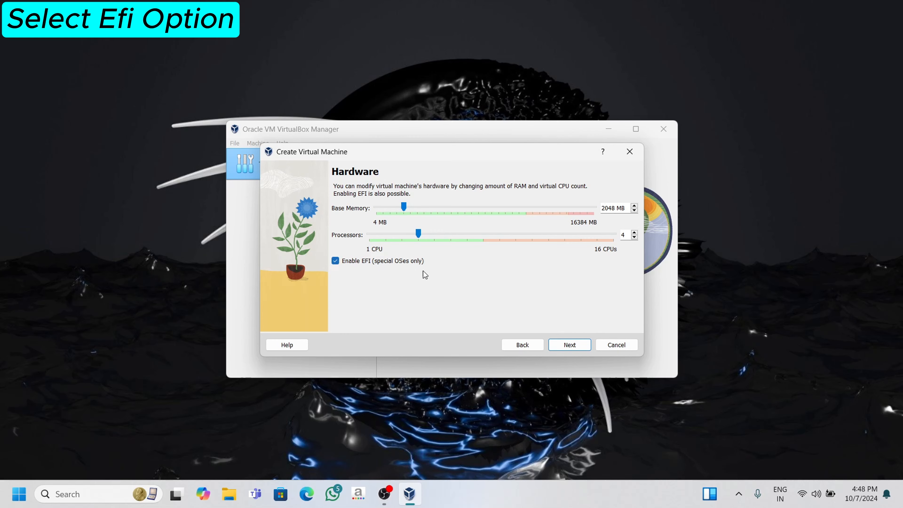
click(561, 347)
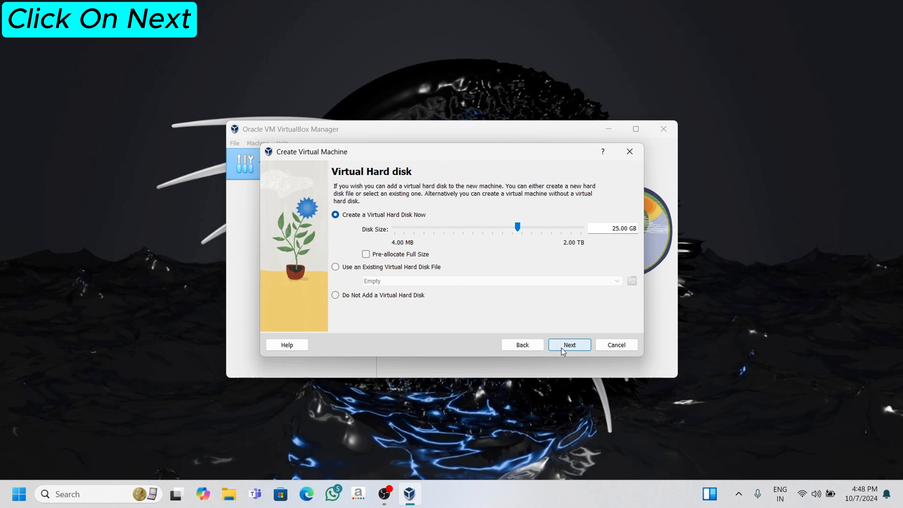
Keep the default 25.00 GB virtual hard disk and finish creating the virtual machine
click(562, 348)
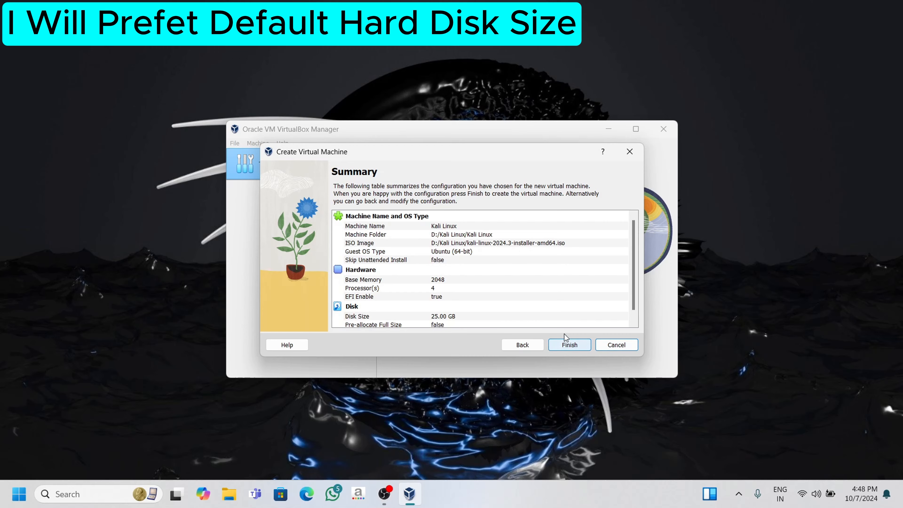
scroll(566, 314, down, 1)
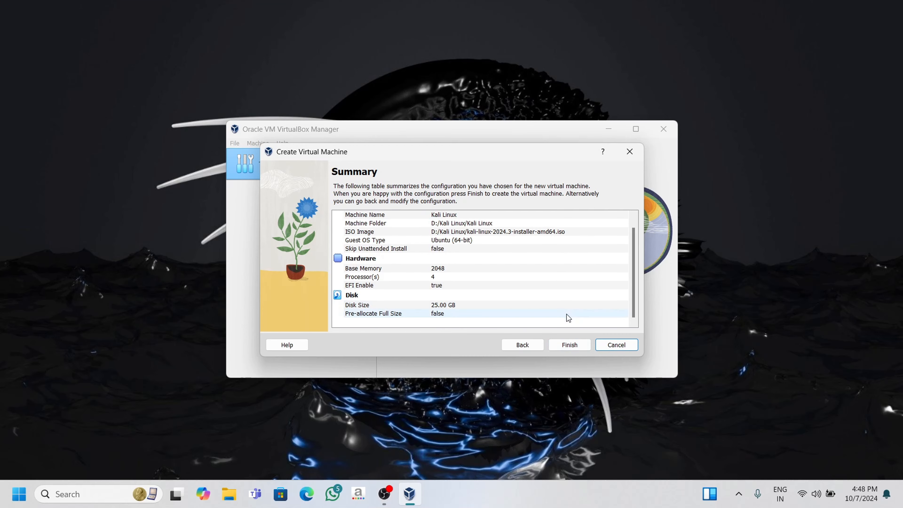
click(569, 343)
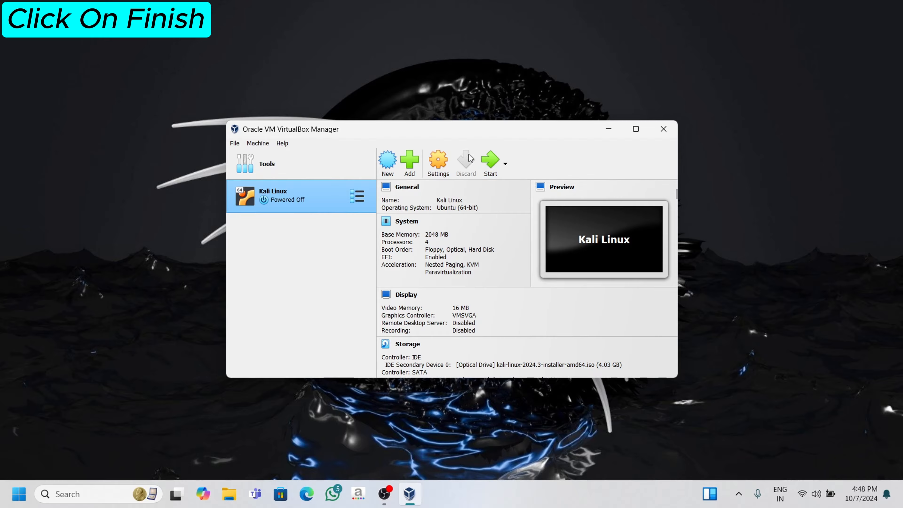
Start the Kali Linux VM with Normal Start and maximize both the manager and VM windows
click(506, 165)
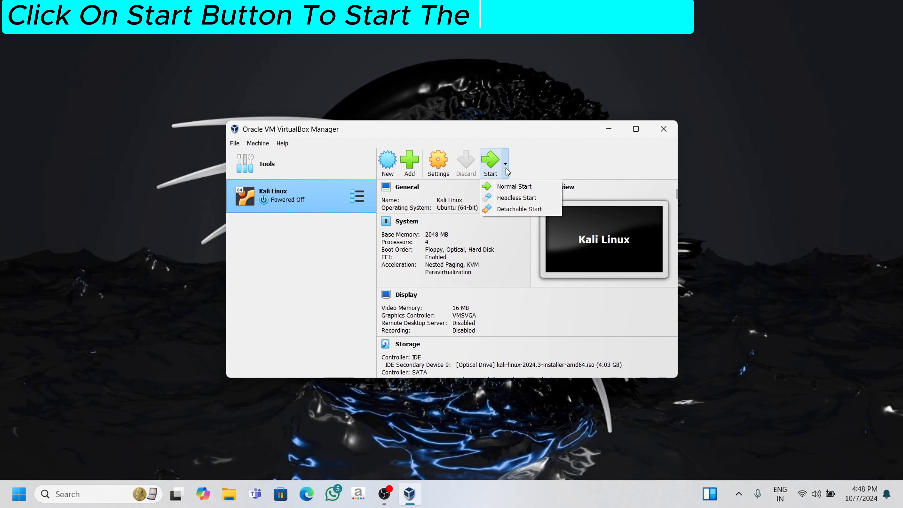
click(503, 191)
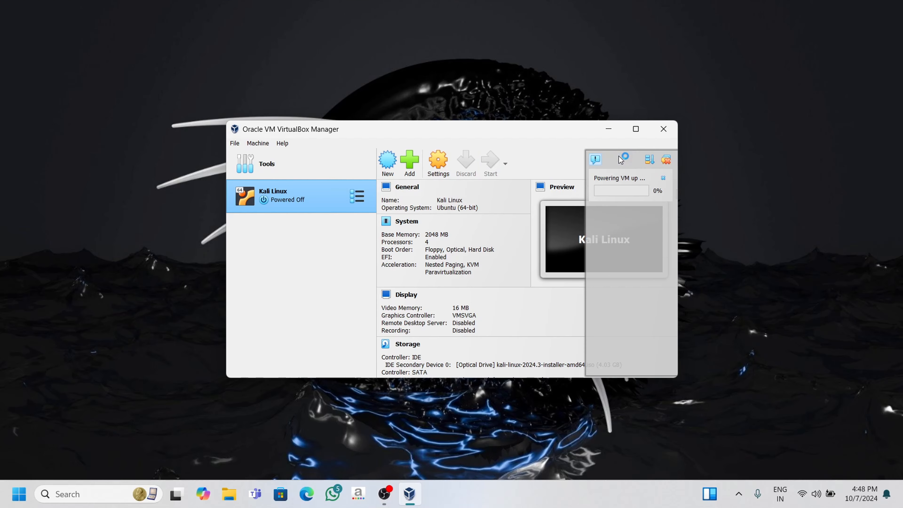
click(636, 130)
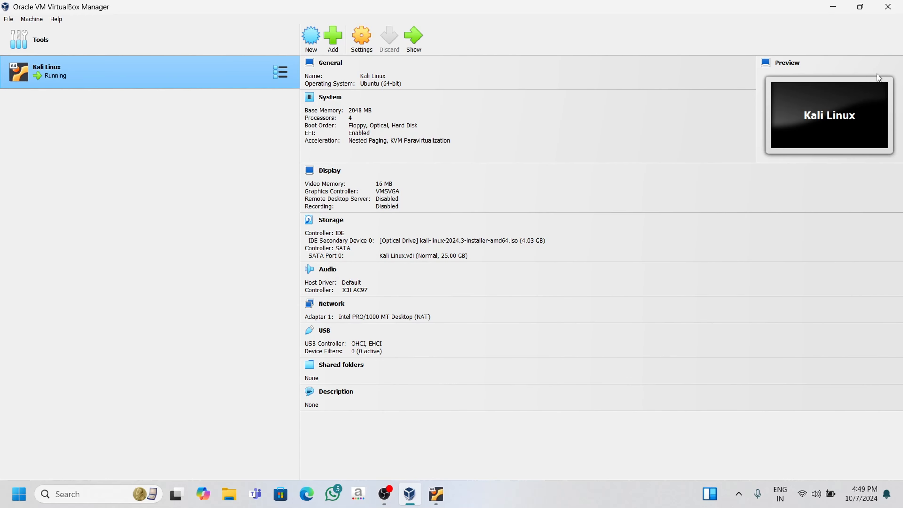
click(438, 495)
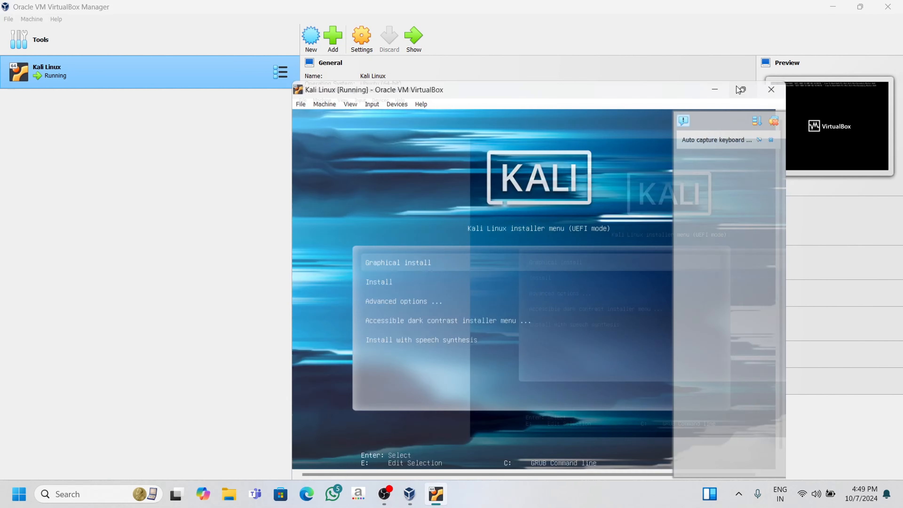
click(740, 91)
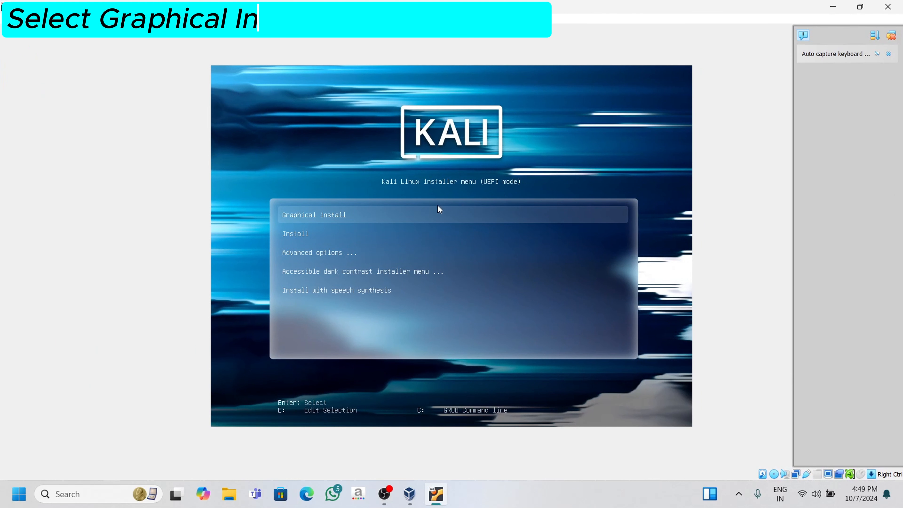
Capture the mouse without future reminders and launch Graphical install from the Kali installer menu
click(382, 217)
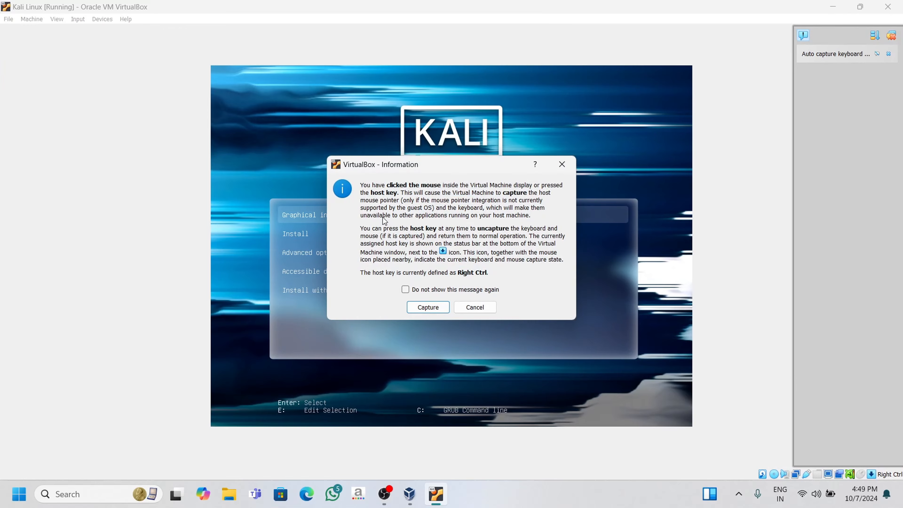
click(406, 290)
click(428, 306)
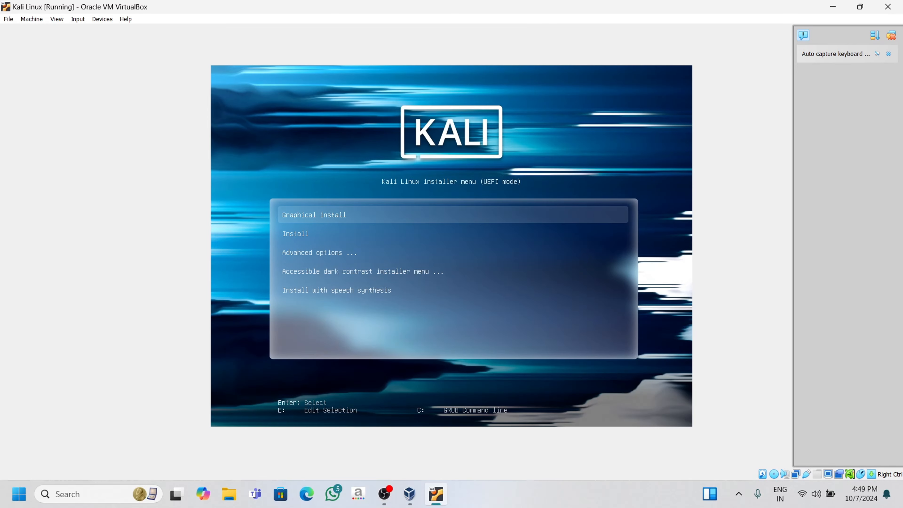
key(Down)
key(Up)
key(Return)
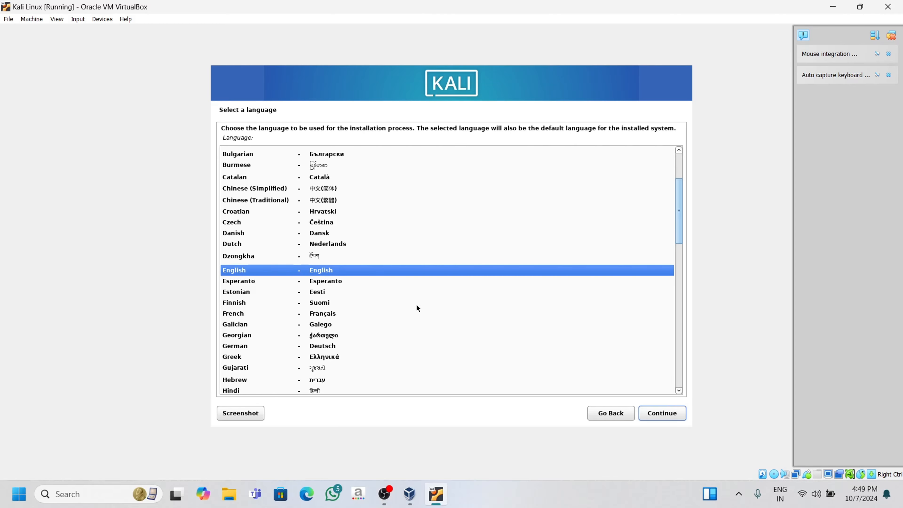
Continue with English as the installer language and select India as the location
click(646, 406)
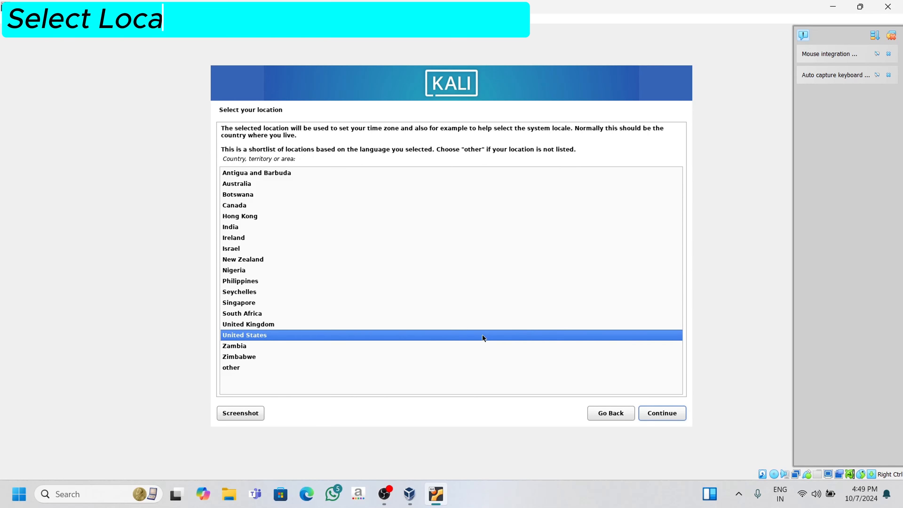
click(244, 228)
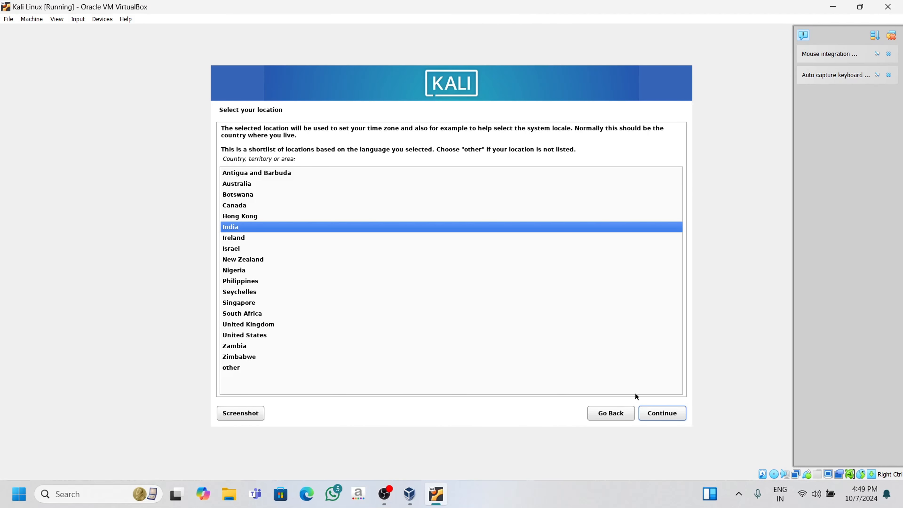
click(645, 414)
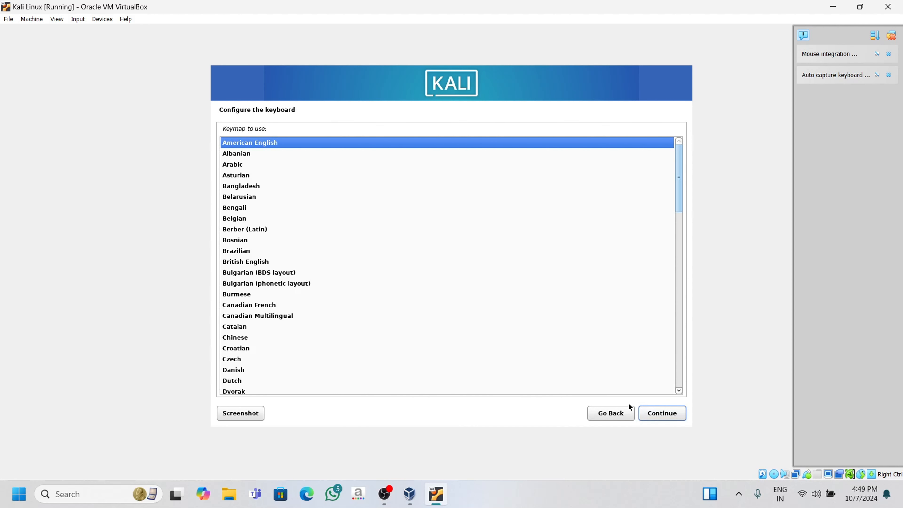
Accept the American English keymap and the default hostname kali
click(647, 416)
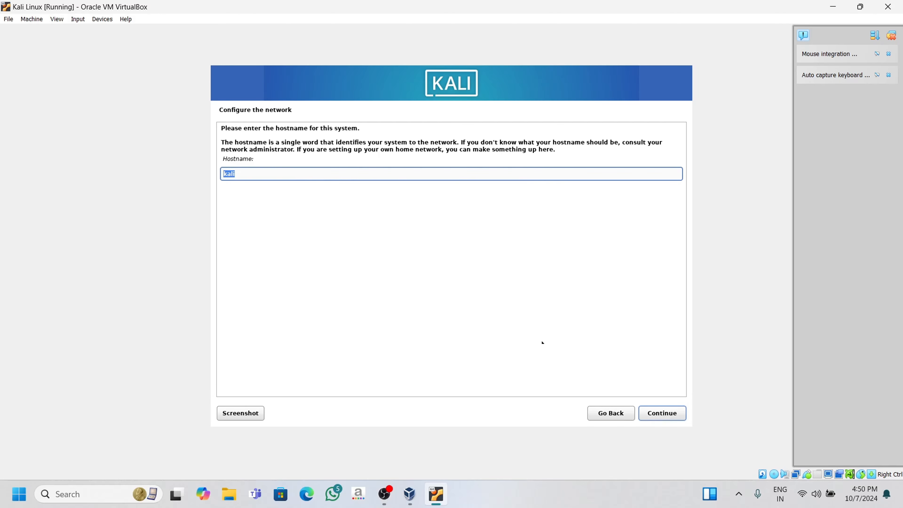
click(653, 413)
Set the domain name to King, dismiss the pop-up notification, and continue
text(K)
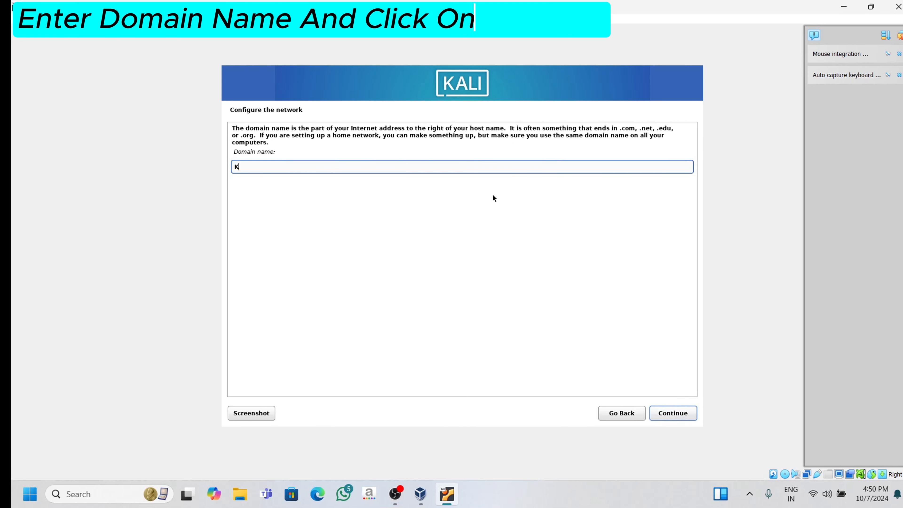
text(ing)
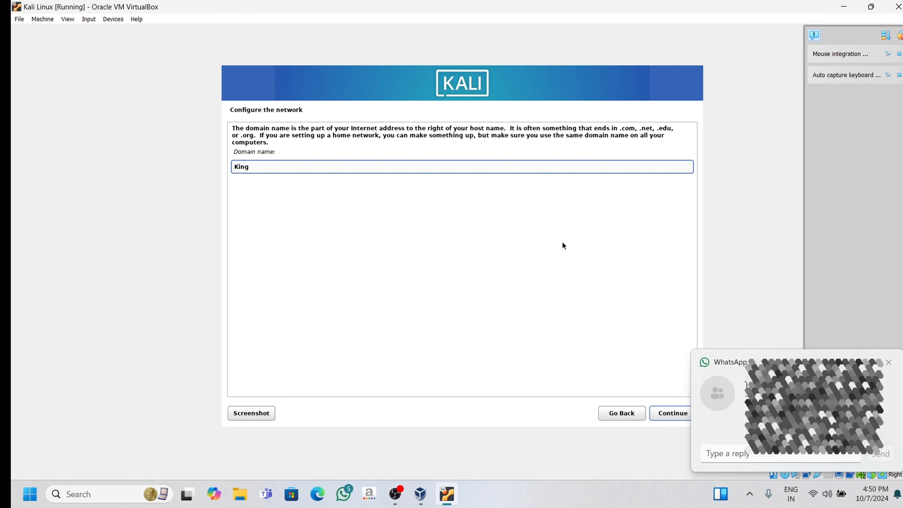
click(894, 367)
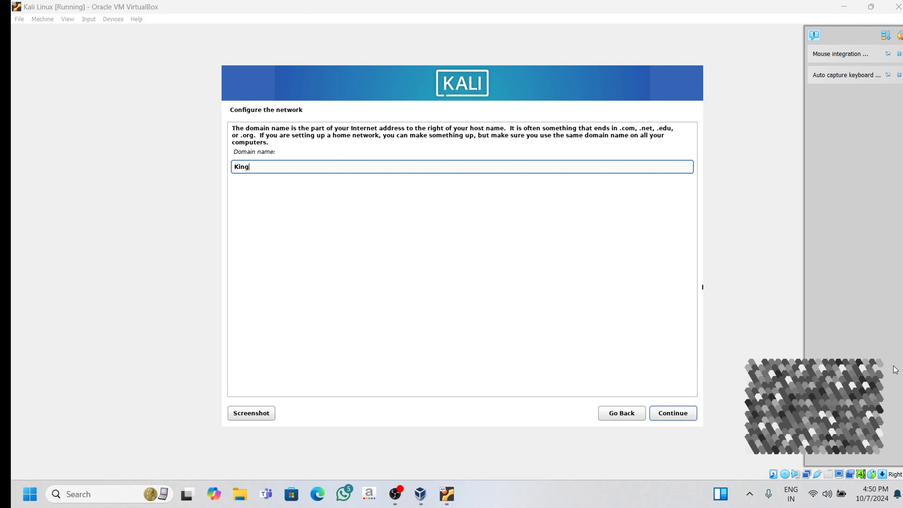
click(669, 414)
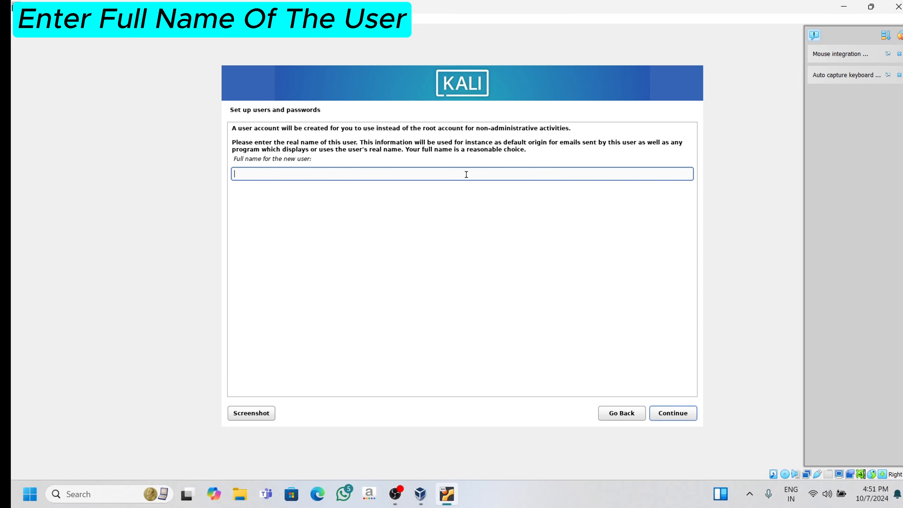
Enter Linux Instalation as the new user's full name and accept the default username linux
text(Linux Instalation)
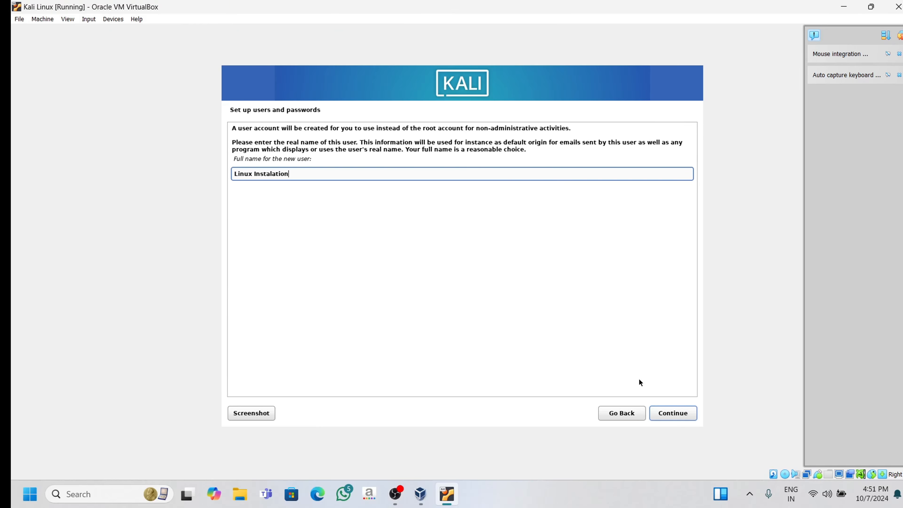
click(668, 415)
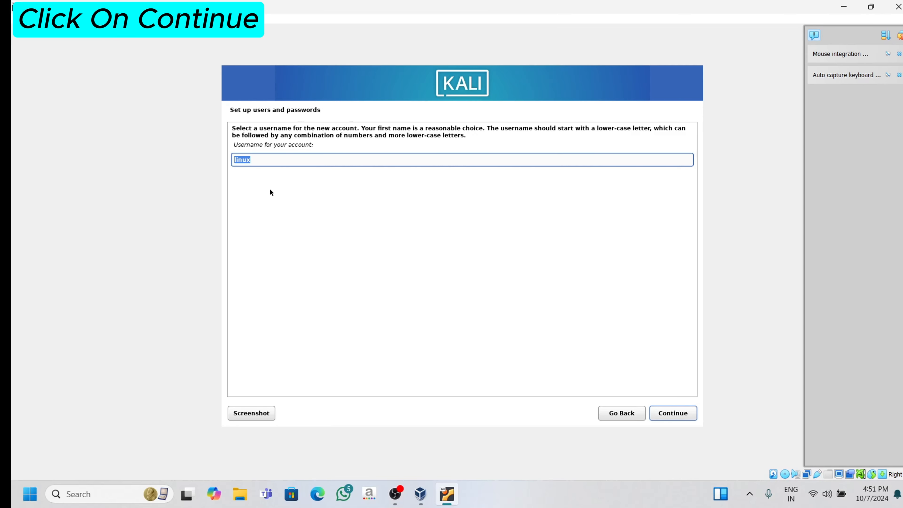
click(673, 413)
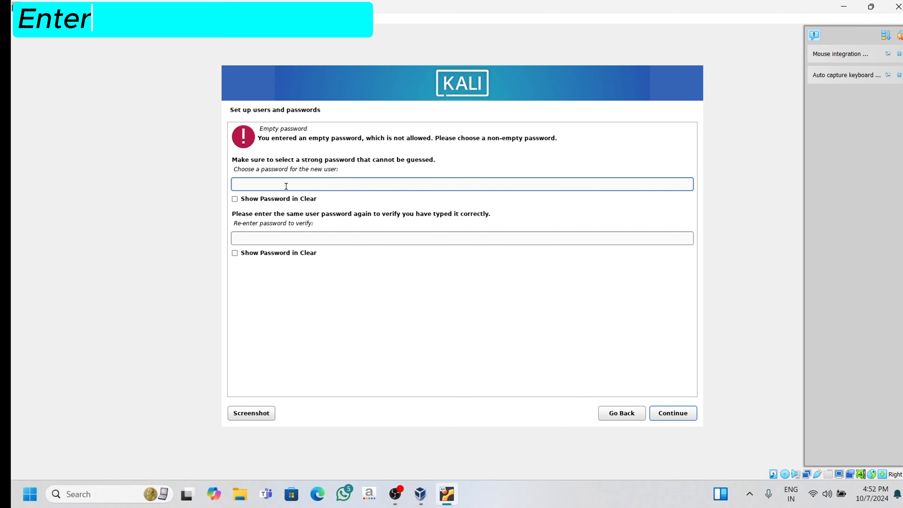
Enter the new user's password and turn on Show Password in Clear for that field
key(Num_Lock)
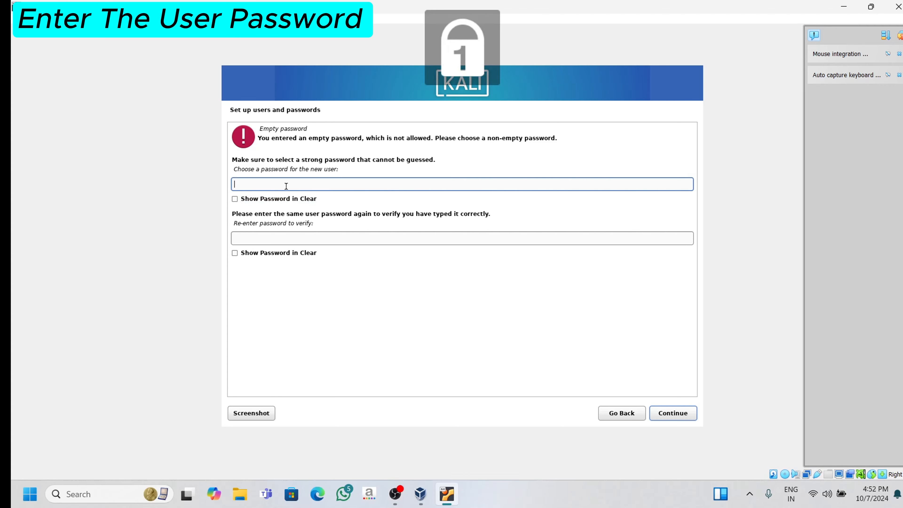
text(12)
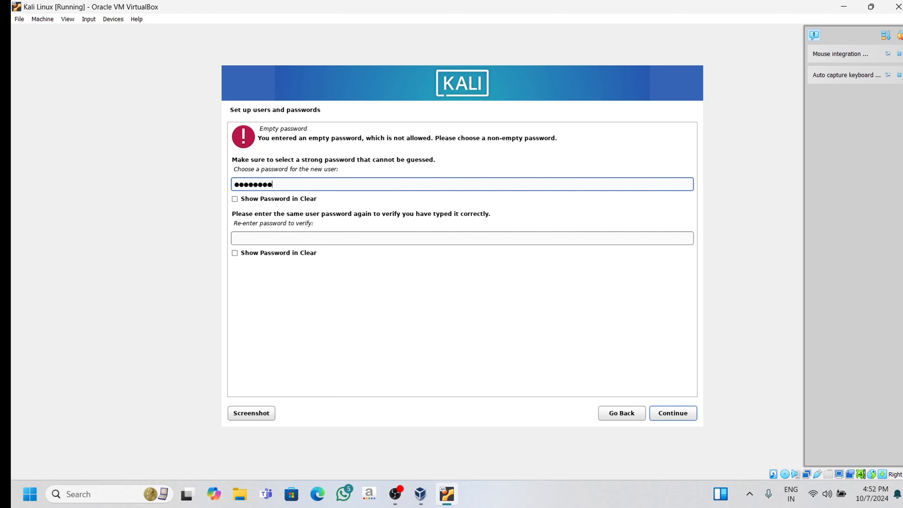
click(235, 199)
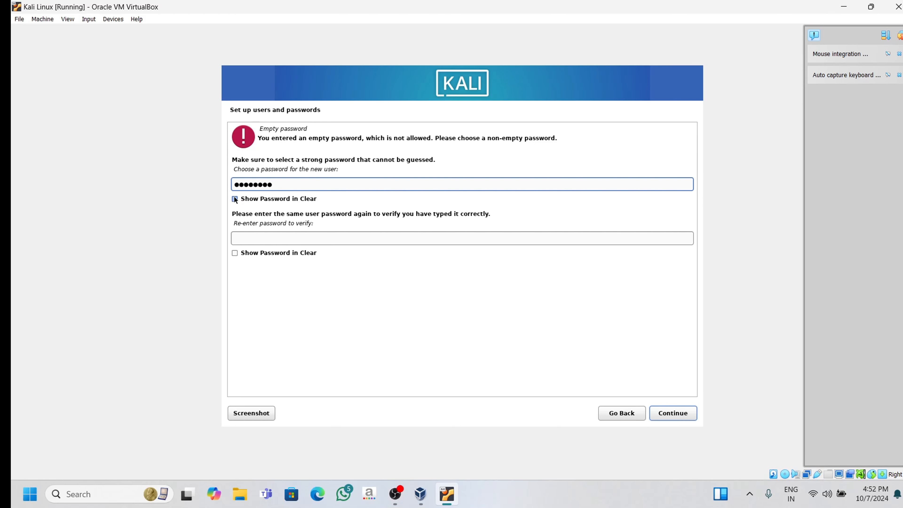